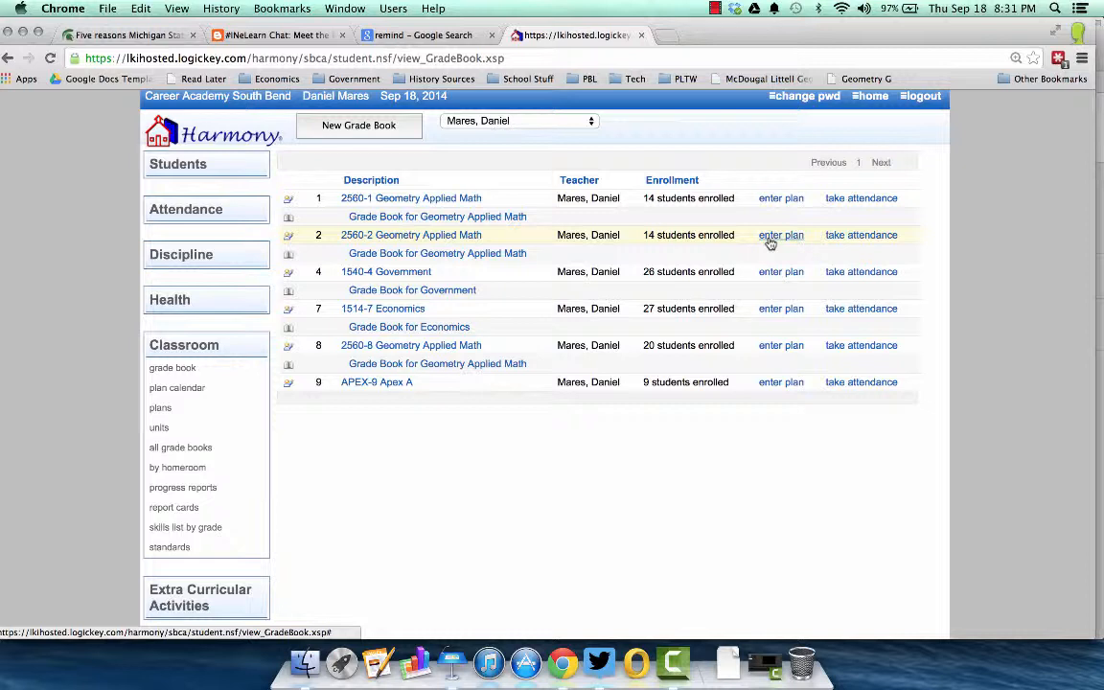
# Create a new unit named "Unit One: Introduction to Economics and Economics Reasoning" for the 1514 - Economics class.
pyautogui.click(185, 432)
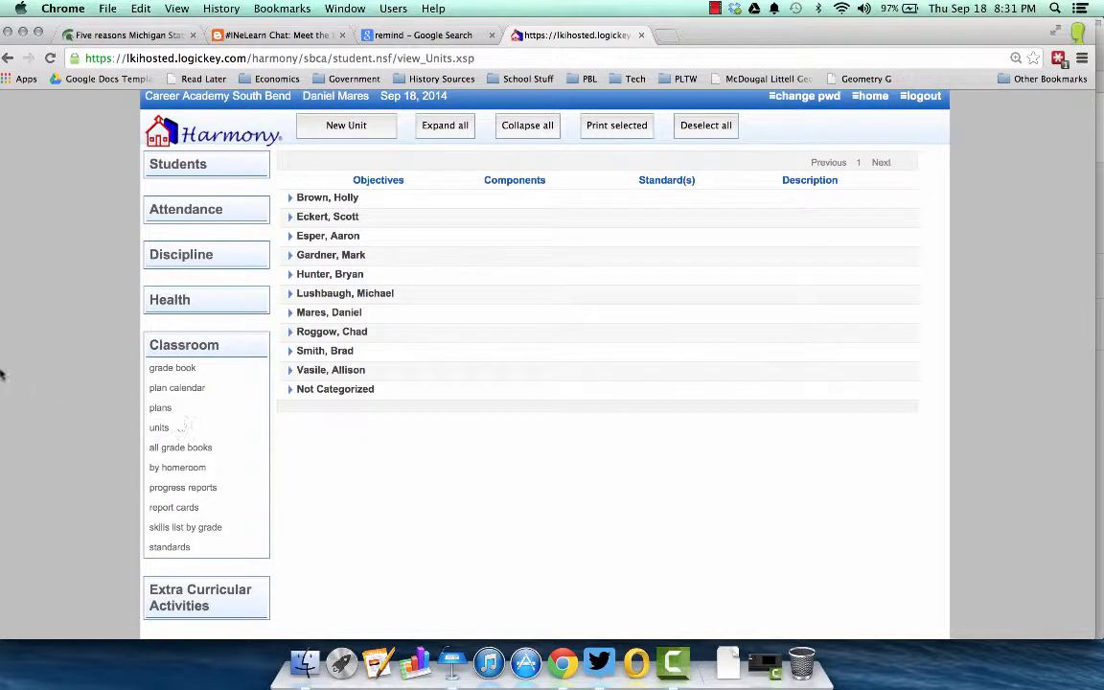
pyautogui.click(322, 131)
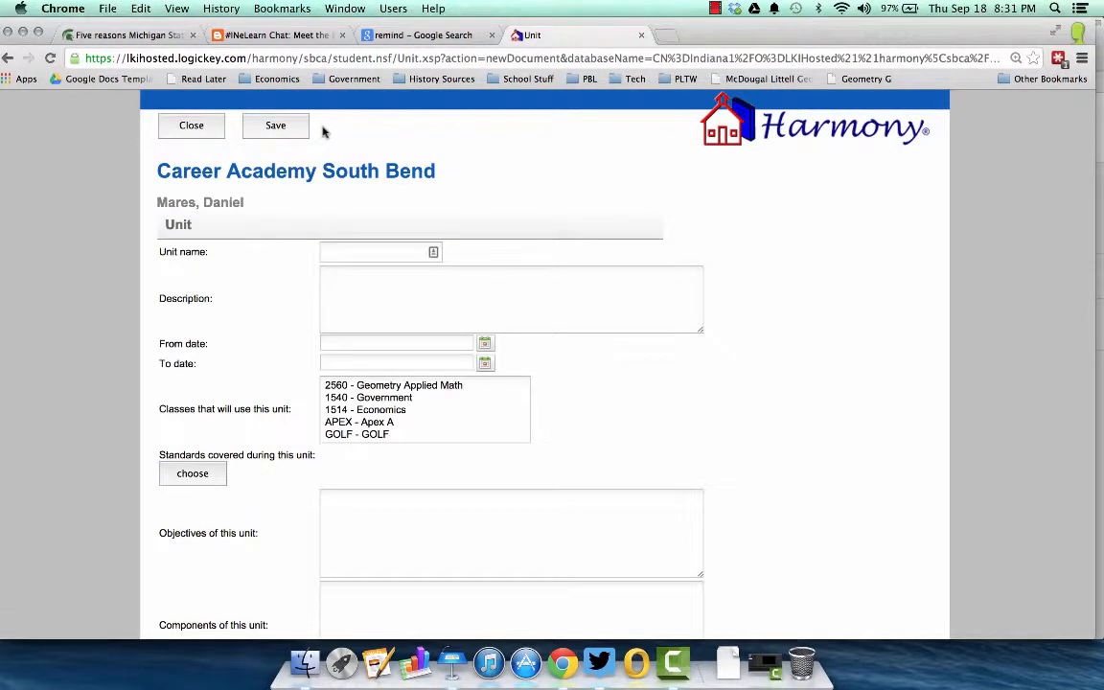
pyautogui.click(382, 412)
pyautogui.click(362, 254)
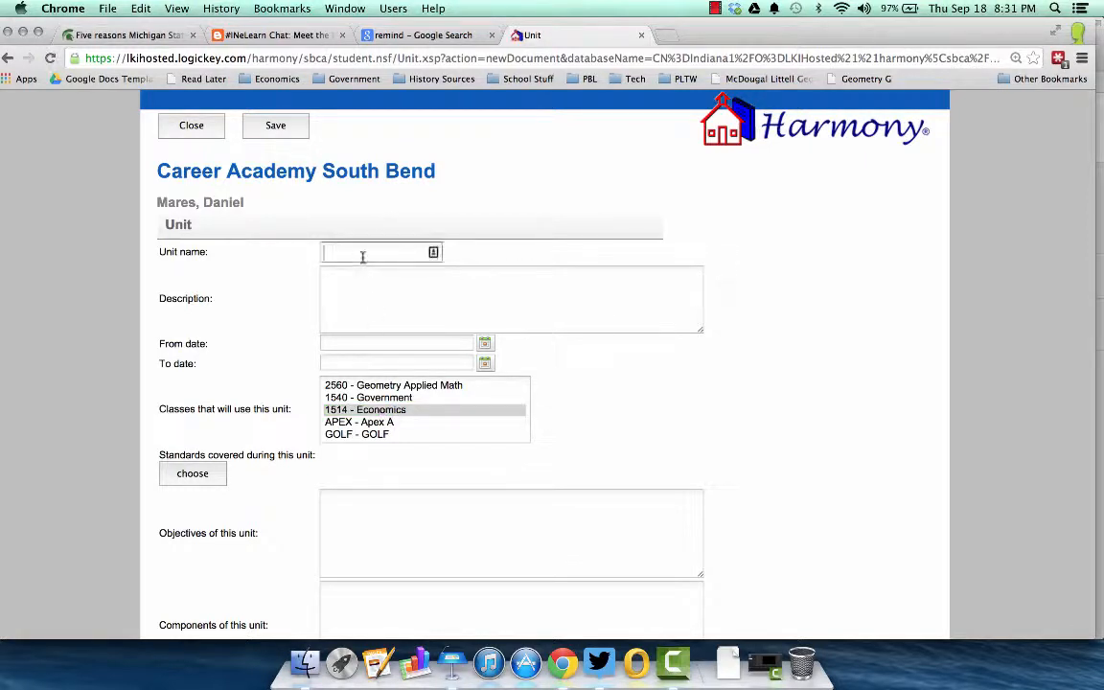
pyautogui.write('Unit One: Introduction to')
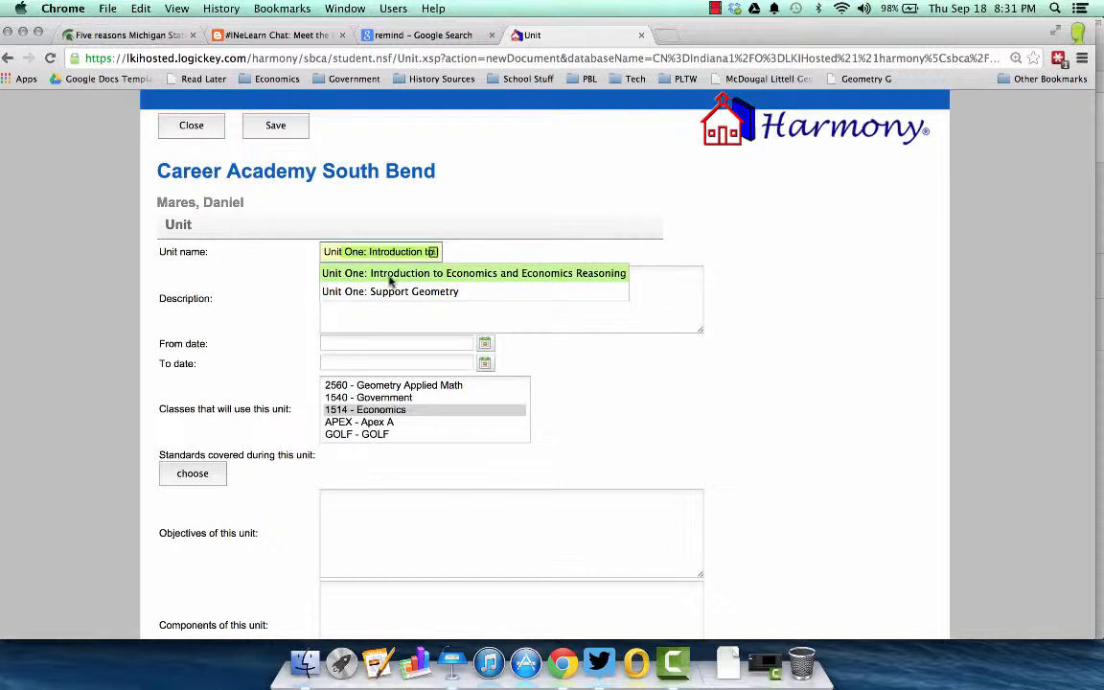
pyautogui.click(390, 275)
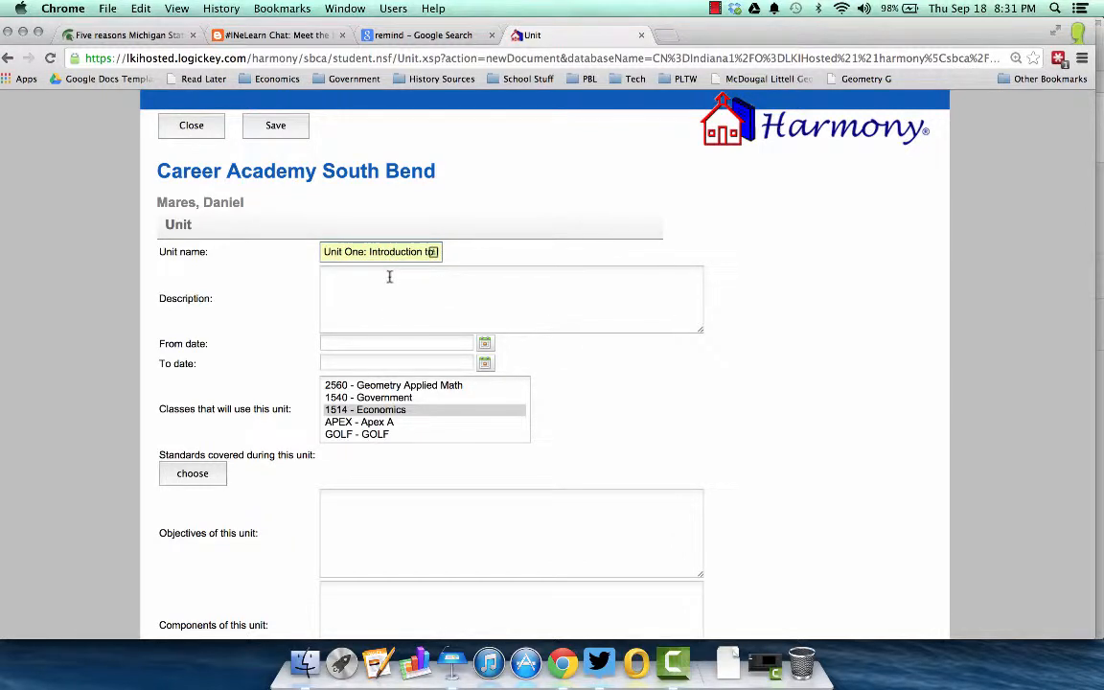
# Enter "Introduction to Economics and Economic Reasoning" as the unit's description.
pyautogui.click(390, 277)
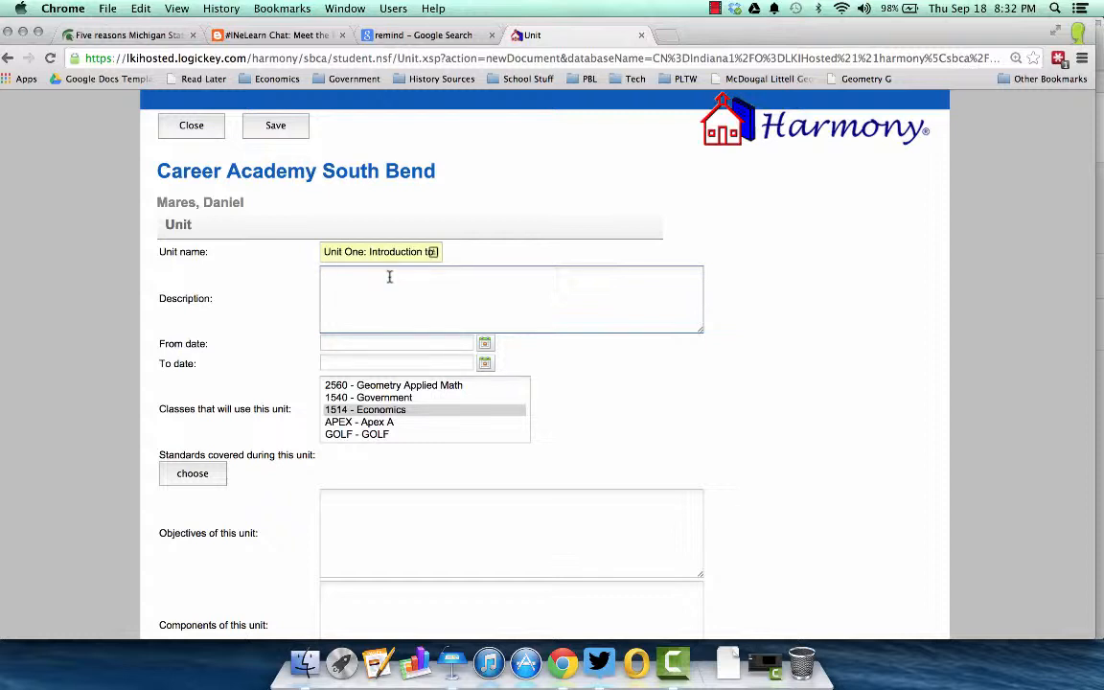
pyautogui.write('Introduction to Economics and Econ')
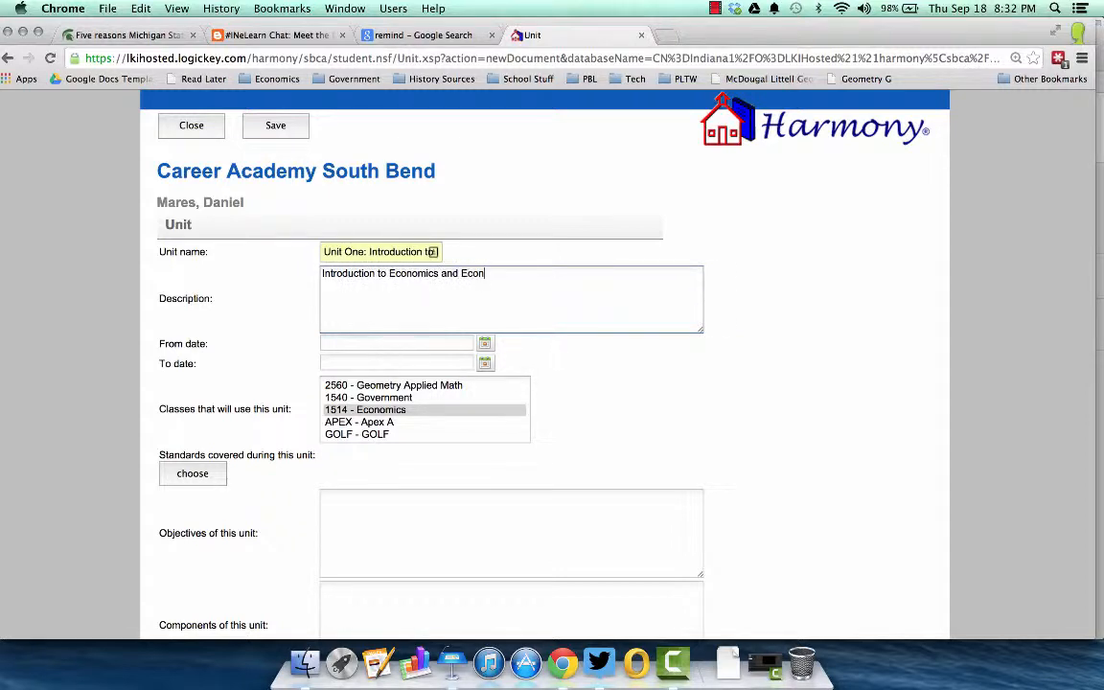
pyautogui.write('omic Reasoning')
pyautogui.press('Tab')
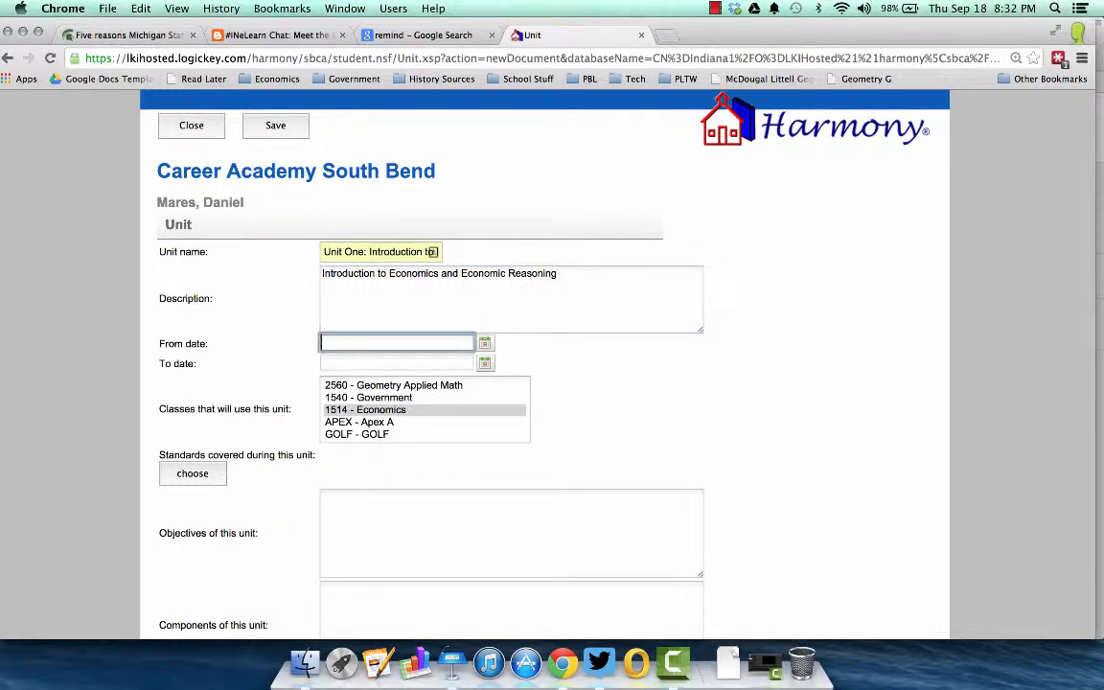
# Set the unit's from date to 8/18/2014 and its to date to 9/22/2014, keeping 1514 - Economics selected.
pyautogui.click(487, 343)
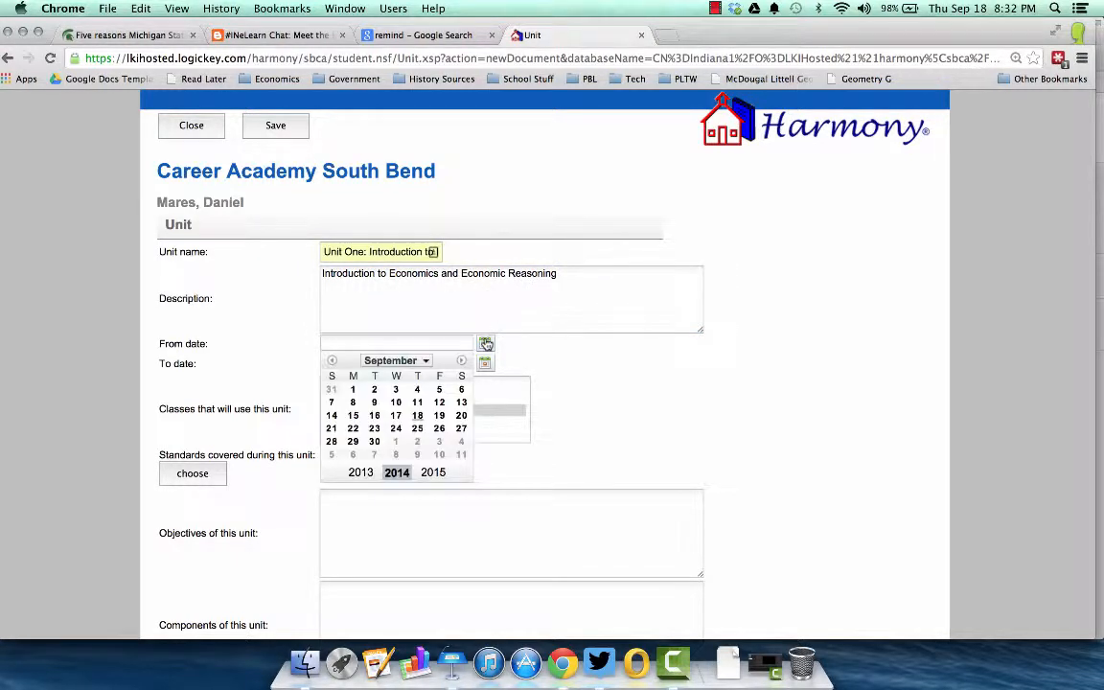
pyautogui.click(332, 360)
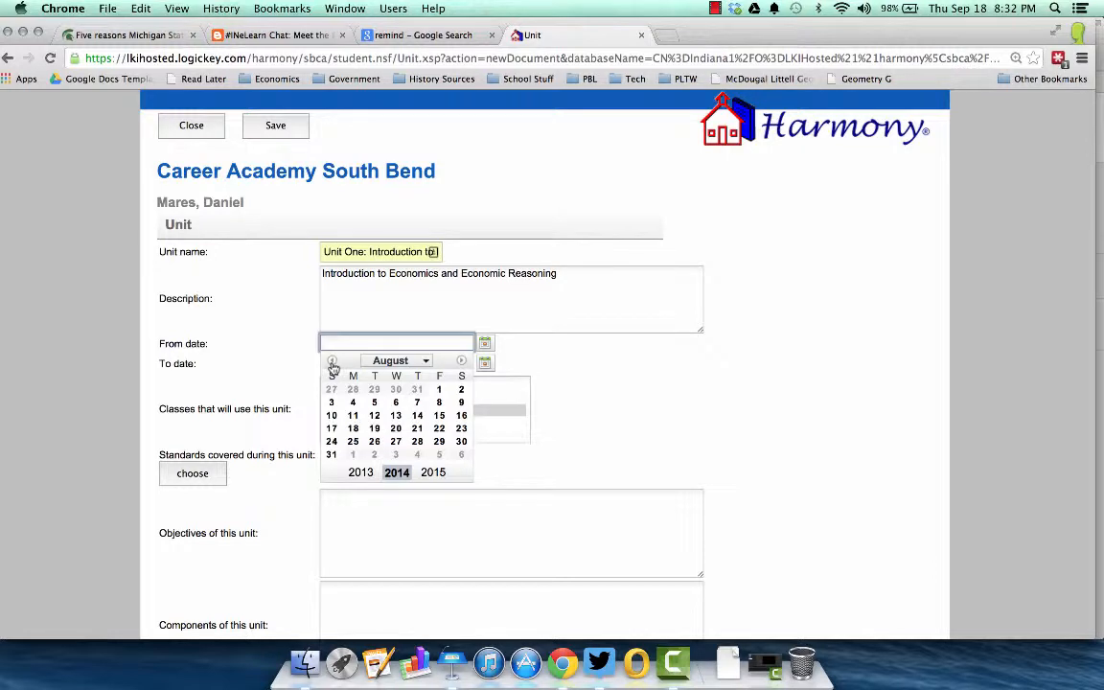
pyautogui.click(353, 428)
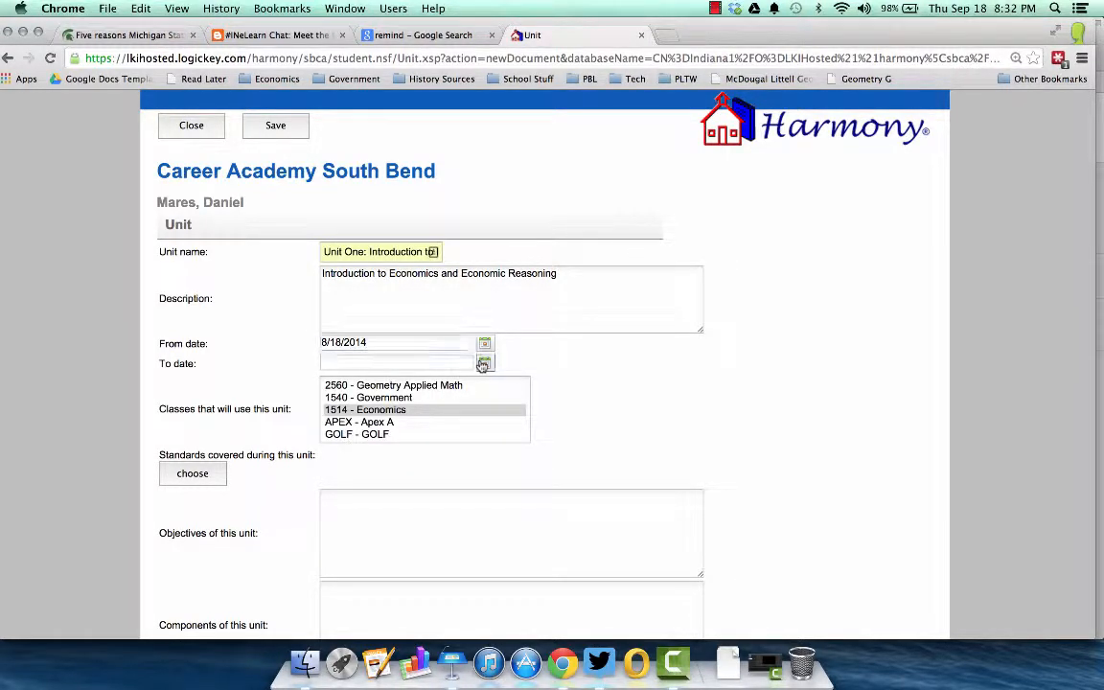
pyautogui.click(484, 364)
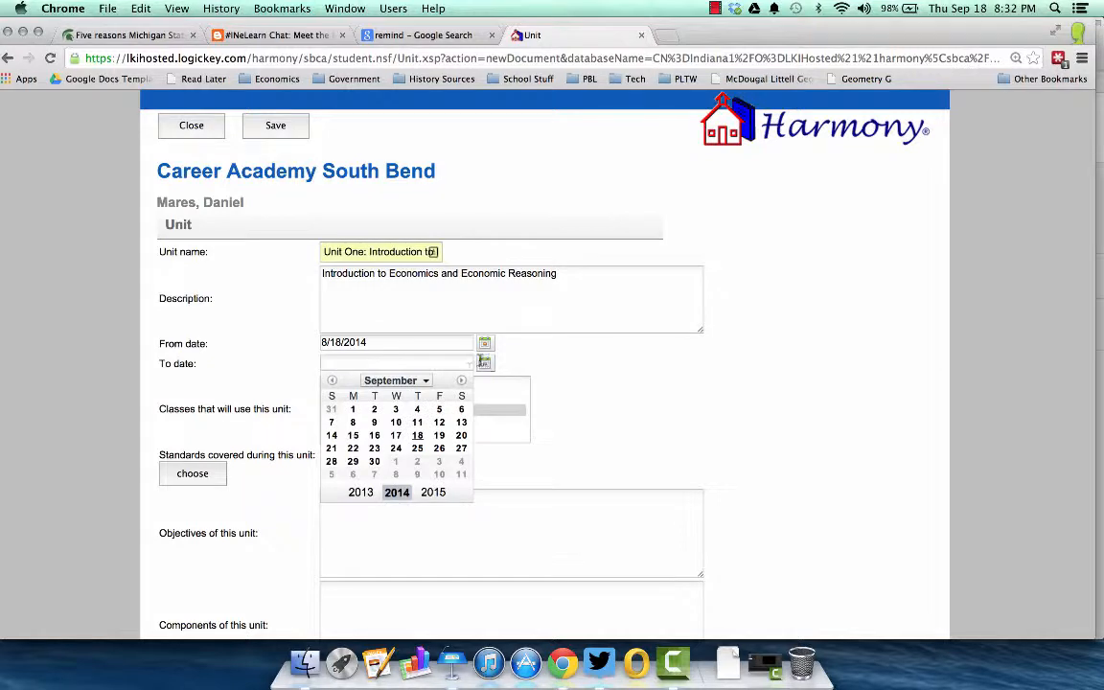
pyautogui.click(355, 449)
pyautogui.click(484, 411)
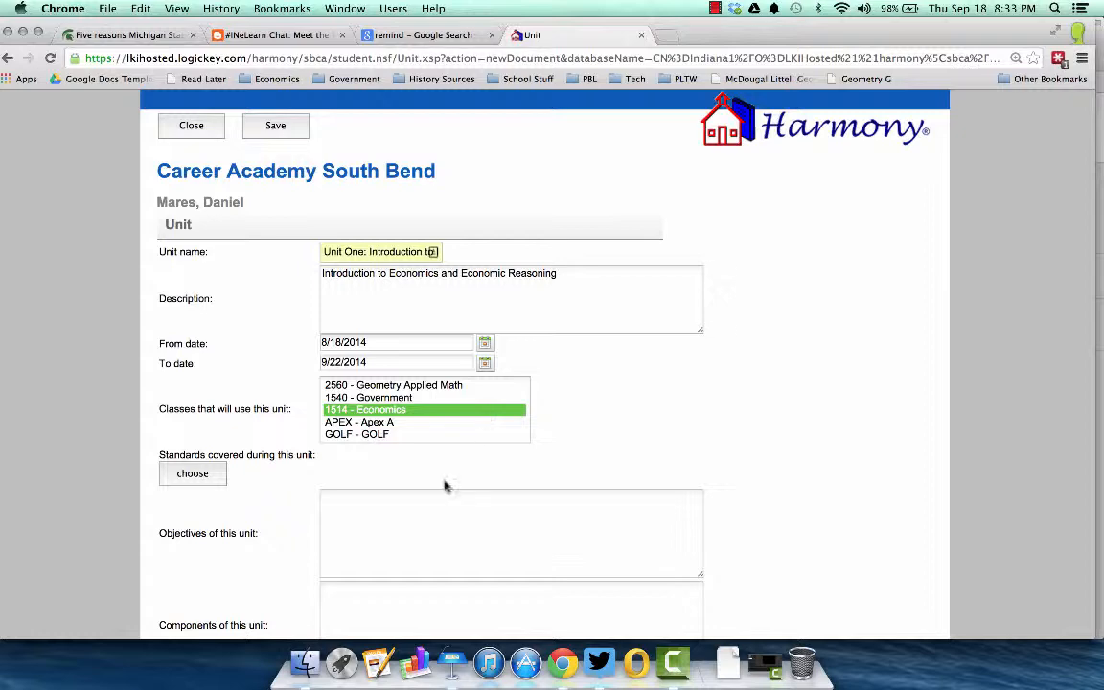
# Assign standards SOC.9-12.E.1.1, E.1.2, E.1.6, E.1.8 and E.1.9 on Scarcity and Economic Reasoning to the unit.
pyautogui.scroll(-1, 445, 484)
pyautogui.click(203, 449)
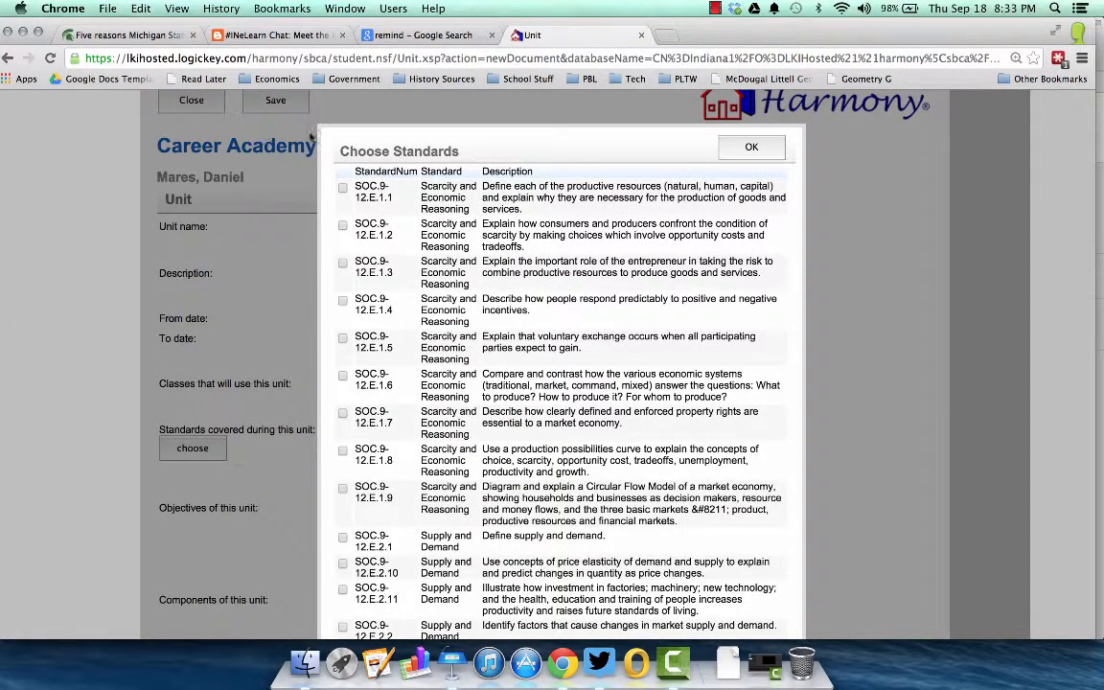
pyautogui.click(341, 189)
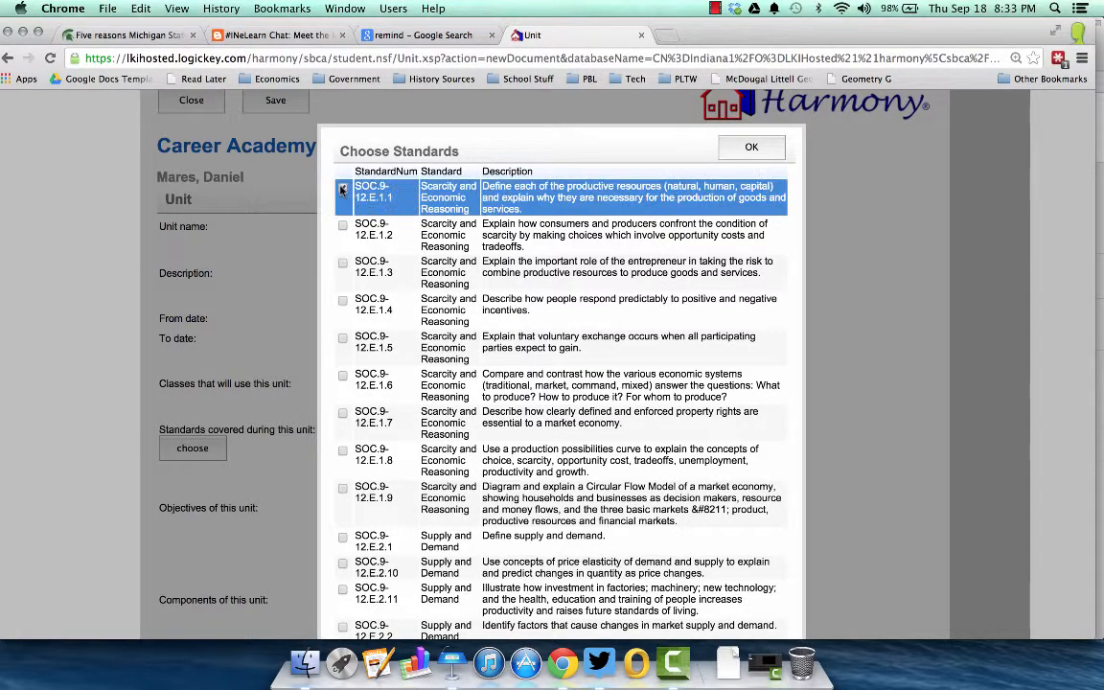
pyautogui.click(344, 377)
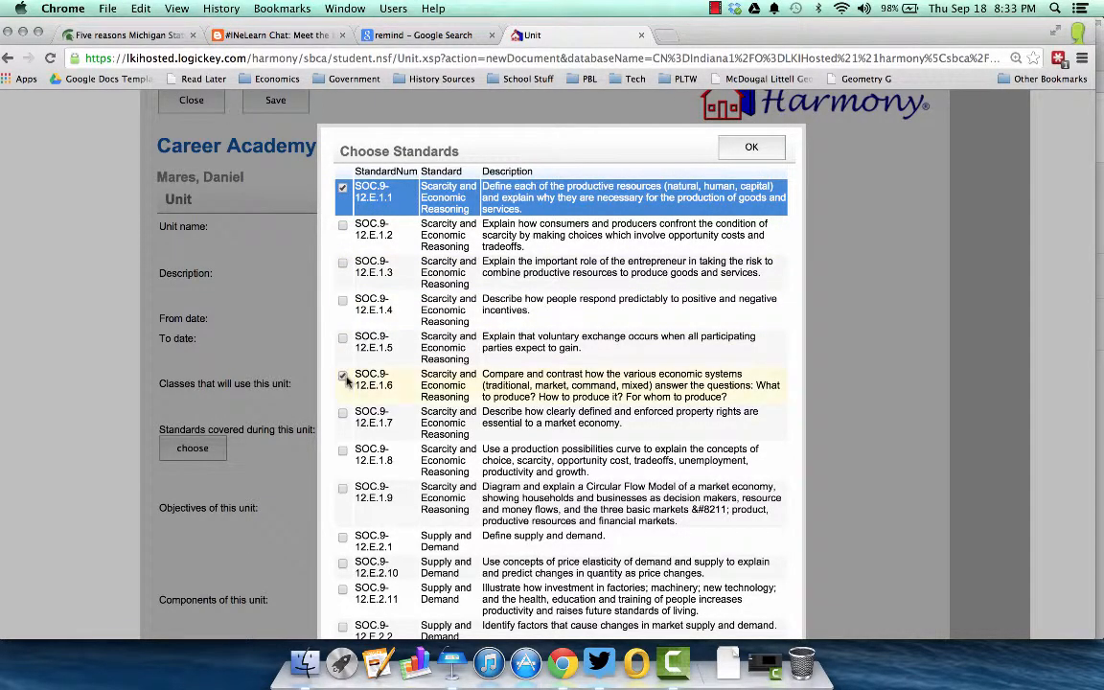
pyautogui.click(342, 459)
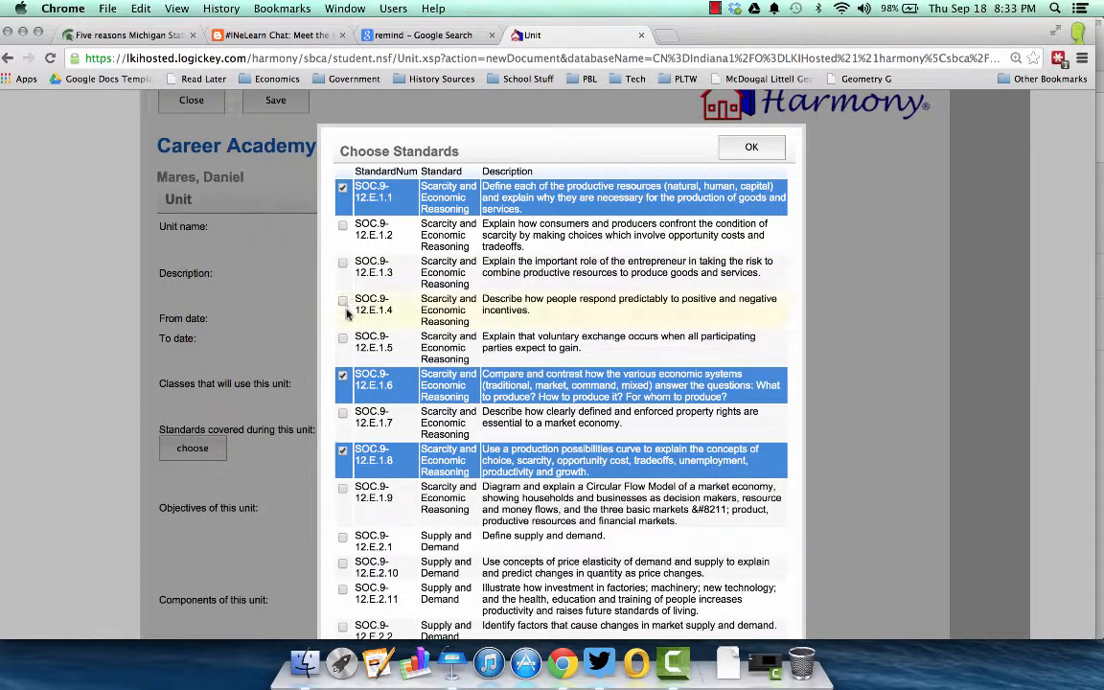
pyautogui.click(343, 227)
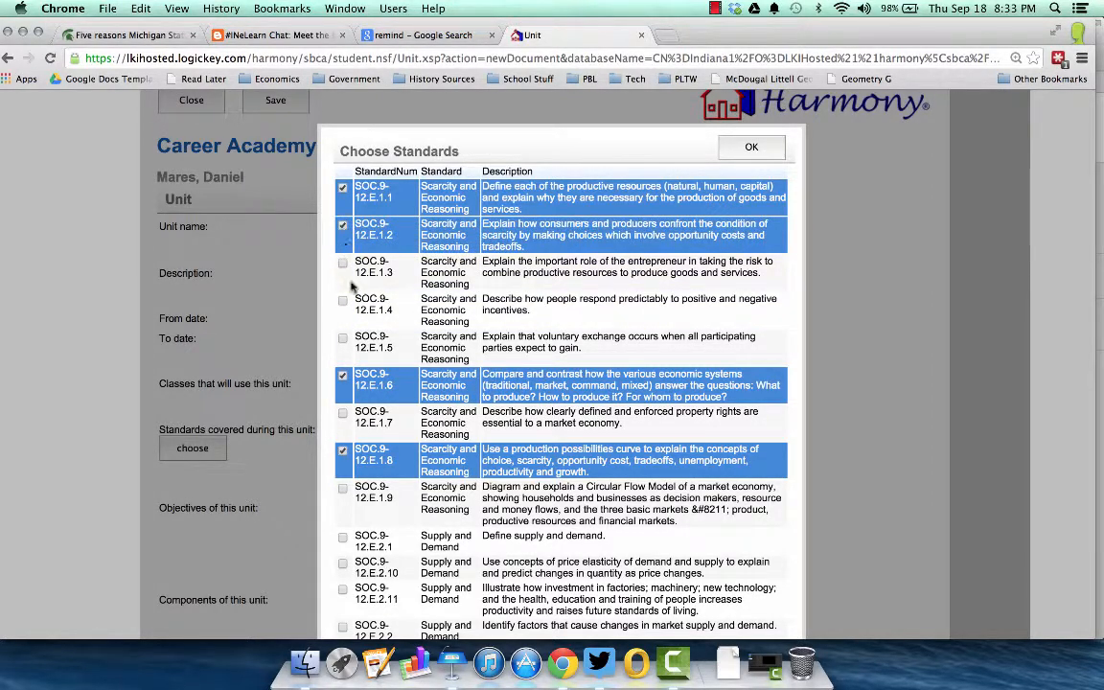
pyautogui.scroll(-1, 356, 298)
pyautogui.scroll(-1, 355, 298)
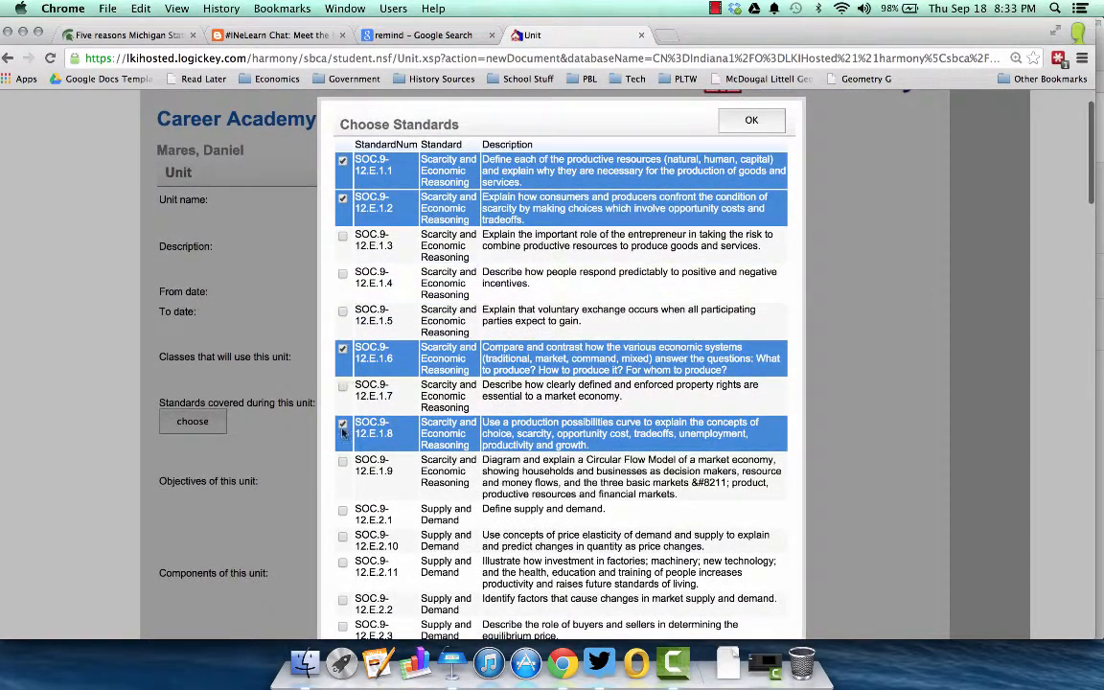
pyautogui.click(343, 461)
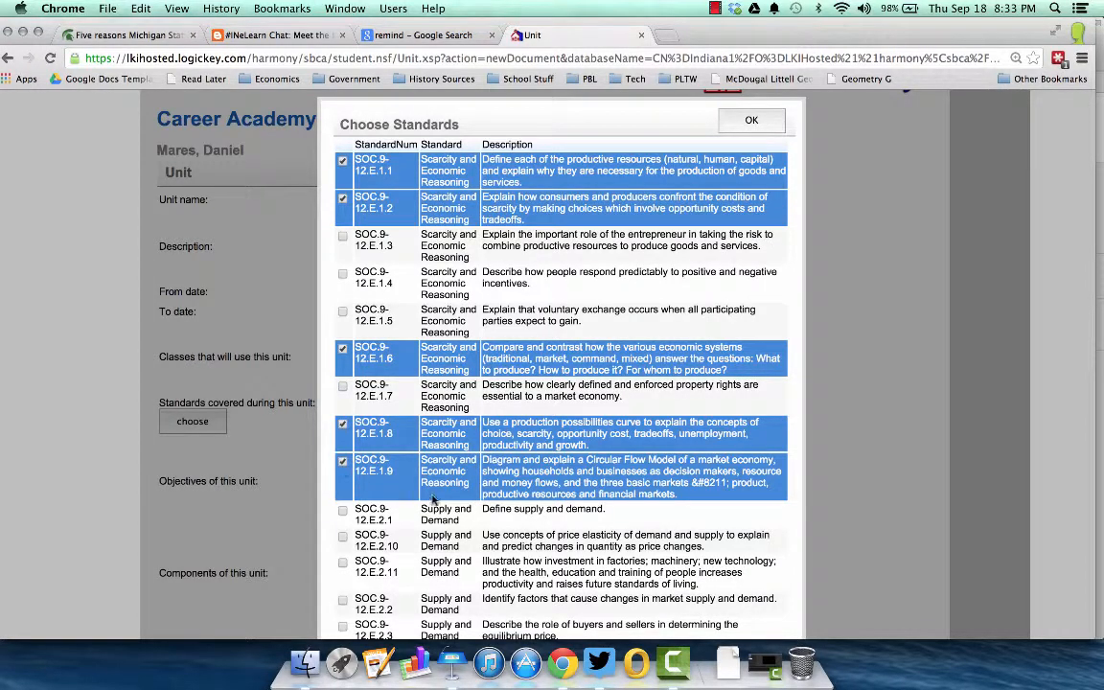
pyautogui.click(753, 121)
# Begin the unit's objectives with "Students will be able to...", a blank line and "1). Define and understand what Economics".
pyautogui.scroll(-3, 588, 341)
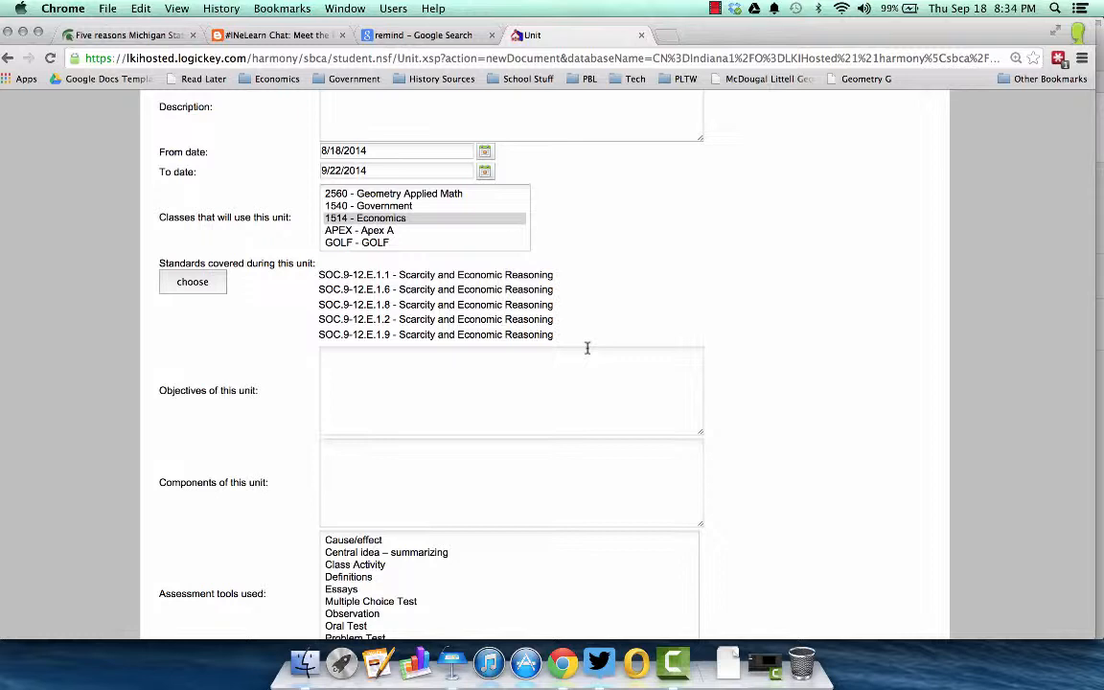
pyautogui.click(511, 368)
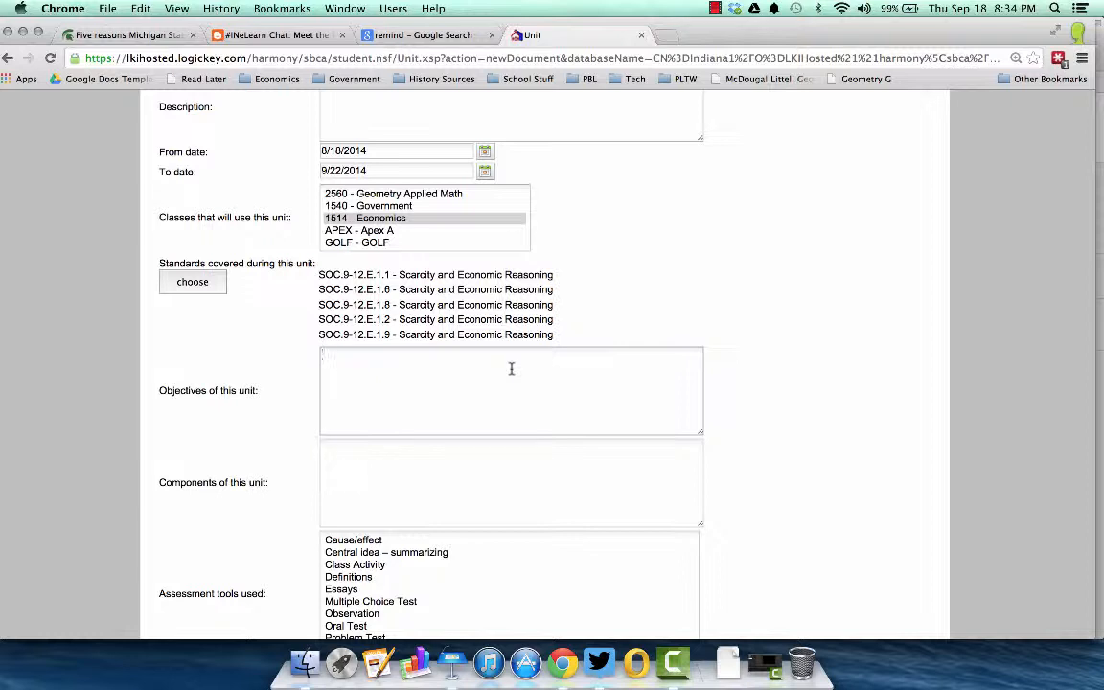
pyautogui.write('Student s will be able t')
pyautogui.write('...')
pyautogui.press('Return')
pyautogui.press('Return')
pyautogui.write('1')
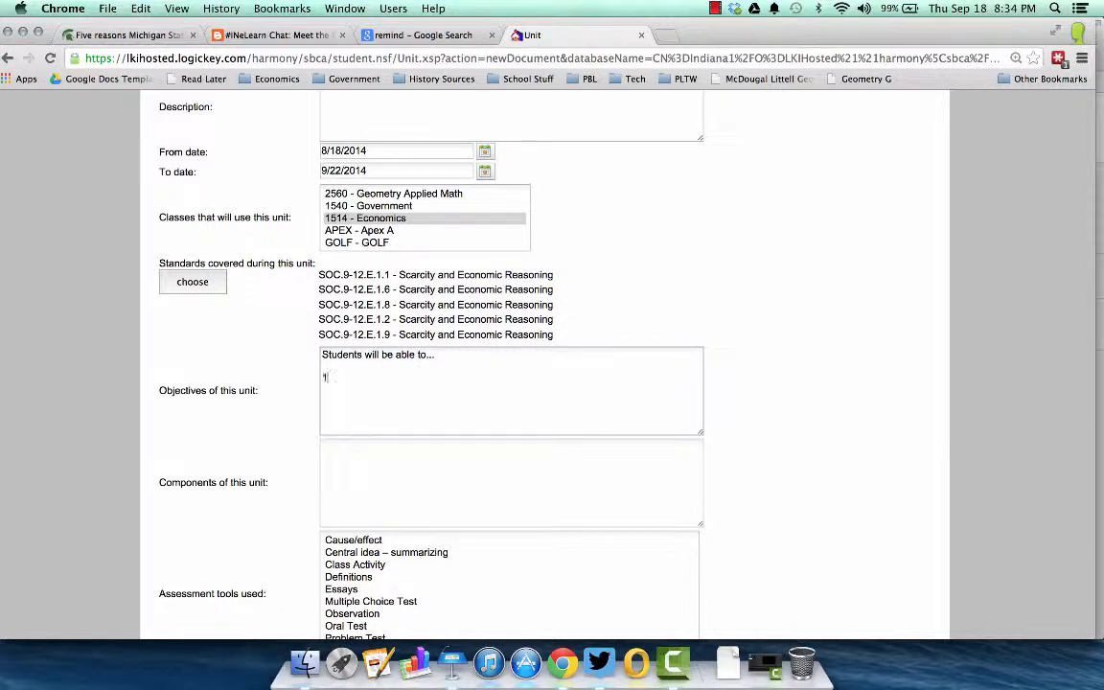
pyautogui.write(').')
pyautogui.write('Define and underst')
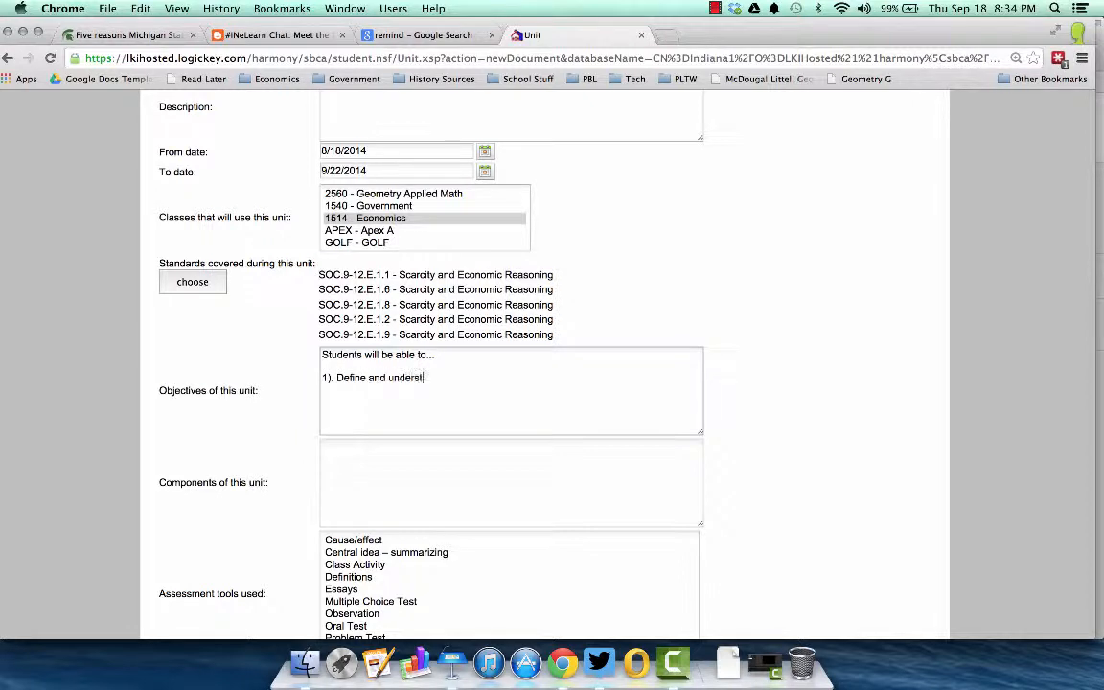
pyautogui.write('and what Economics')
pyautogui.press('Return')
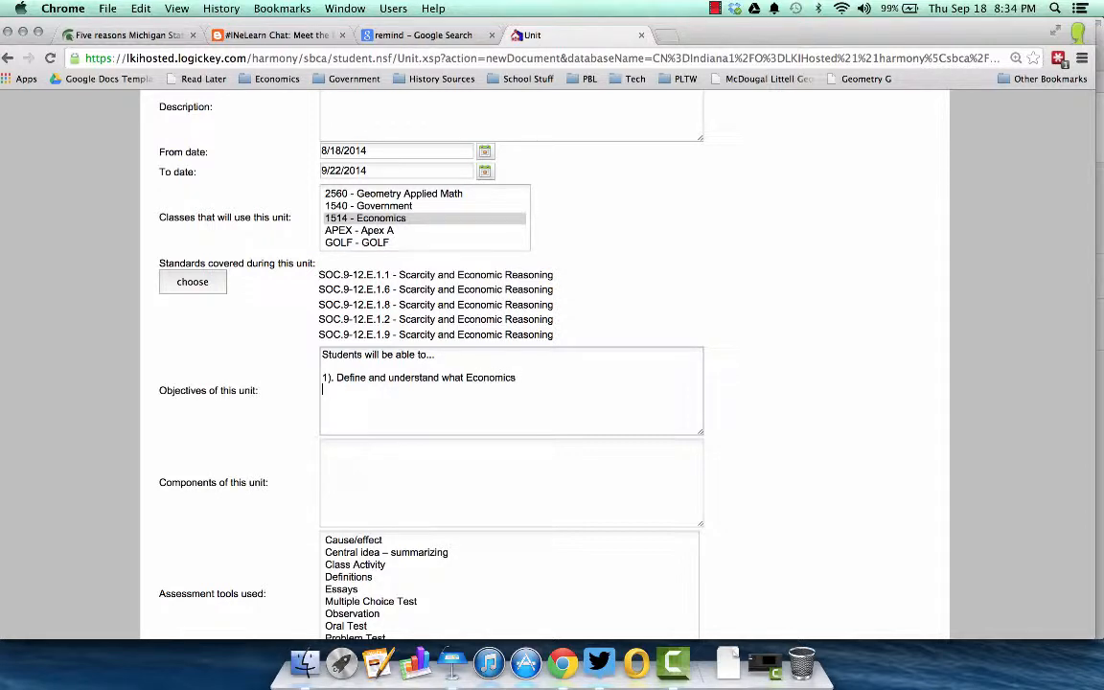
# Add the second objective "2). Identify, describe and apply knowledge circular flow diagram" on its own line.
pyautogui.write('2).')
pyautogui.write('Identig')
pyautogui.press('BackSpace')
pyautogui.write('fy, describe and apply')
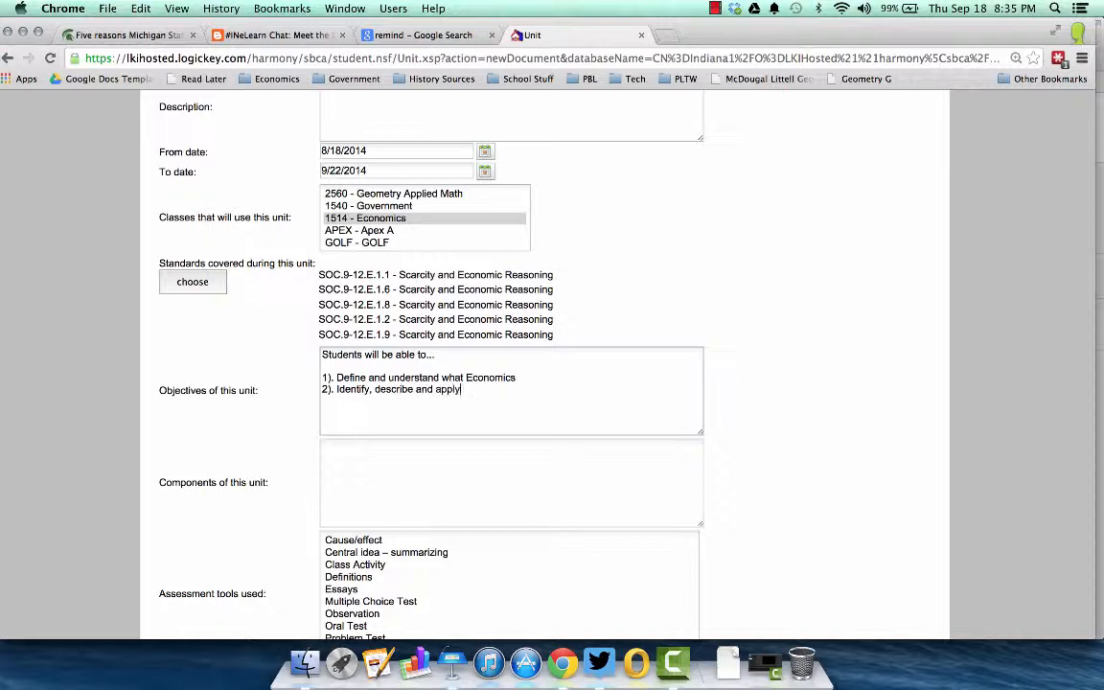
pyautogui.write(' knowledge circular flow ')
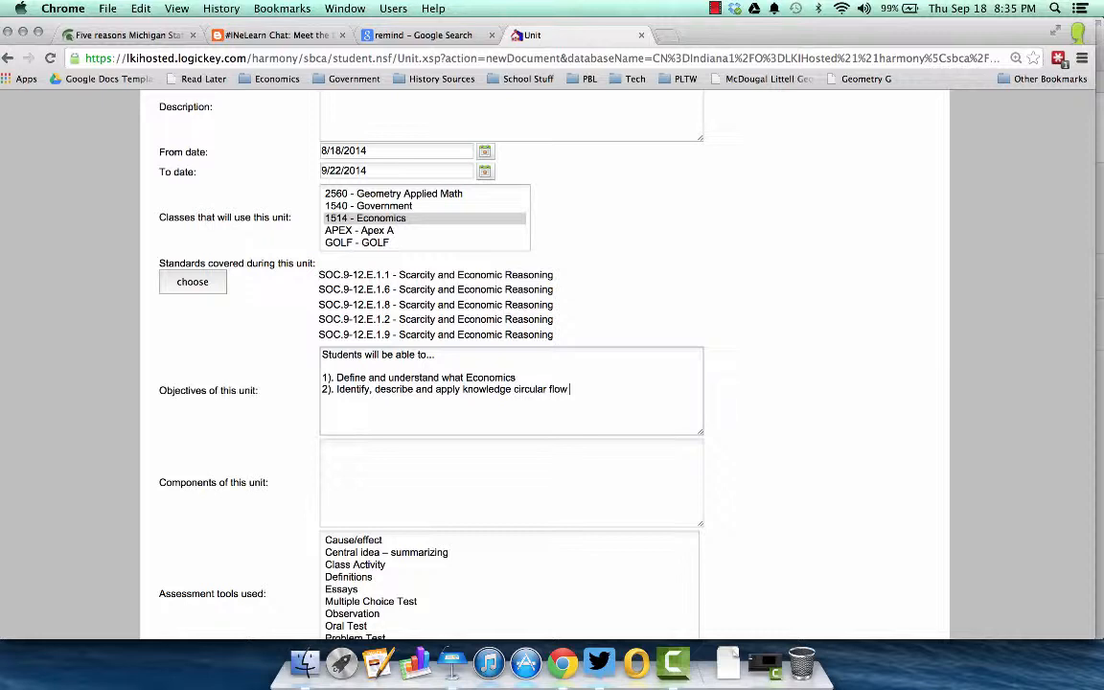
pyautogui.write('diagram')
# List the unit's components as "1). Circular Flow Diagram Project" and "2). Unit Test" on separate lines.
pyautogui.press('Tab')
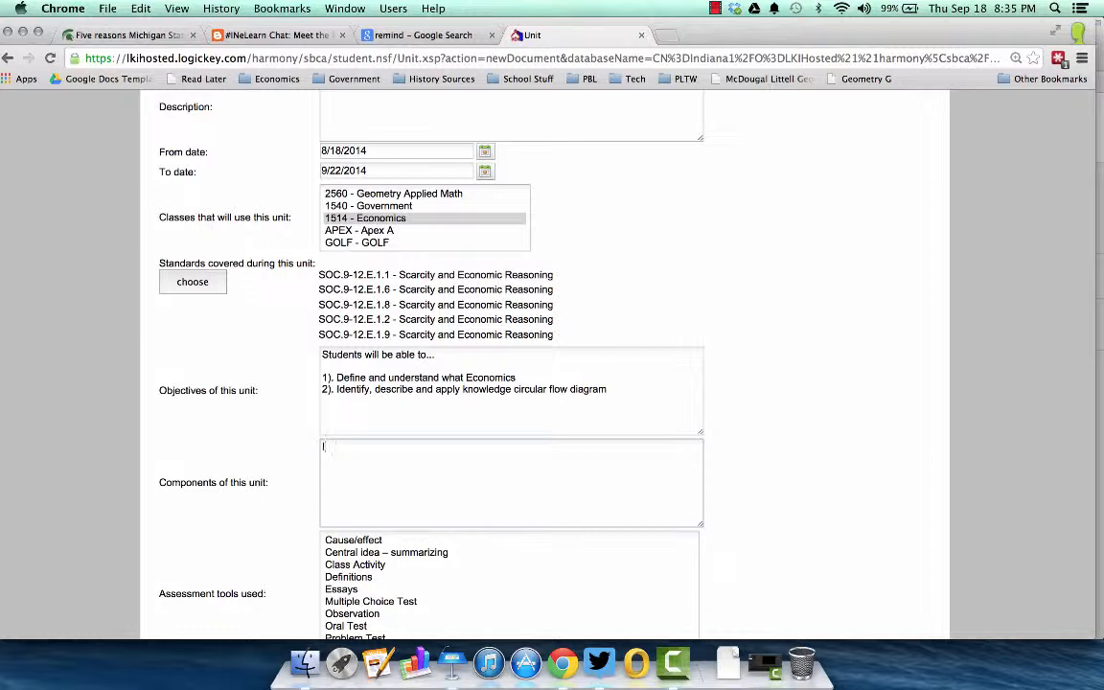
pyautogui.write('1). Circular Flow Diagram Pr')
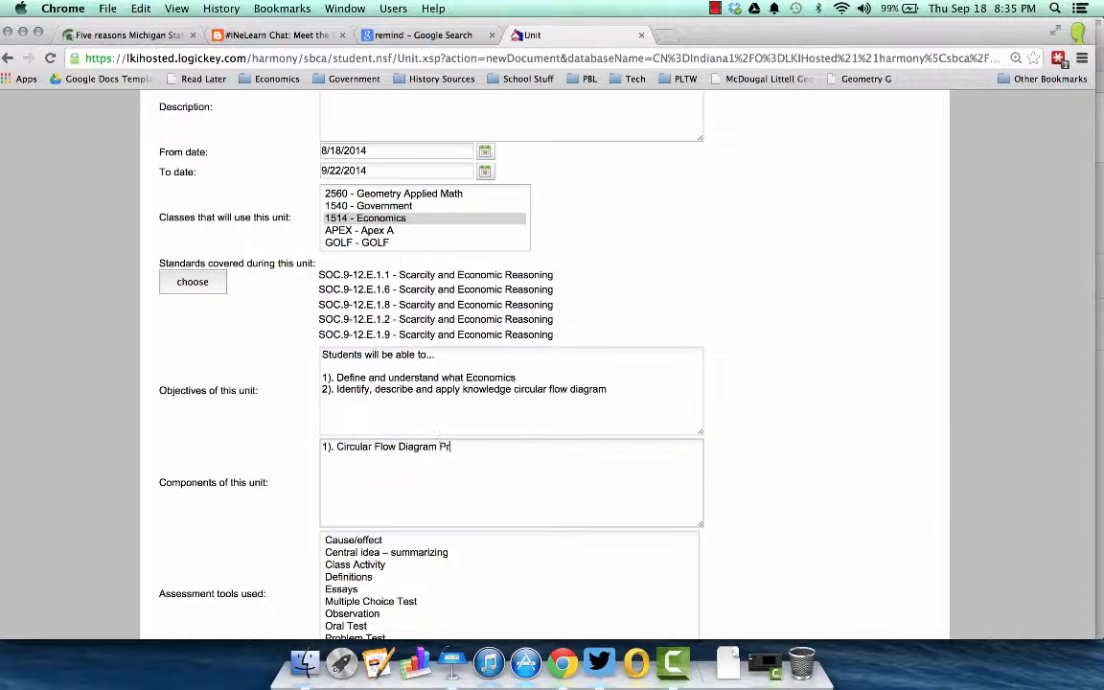
pyautogui.write('oject')
pyautogui.press('Return')
pyautogui.write('2). Unit Test')
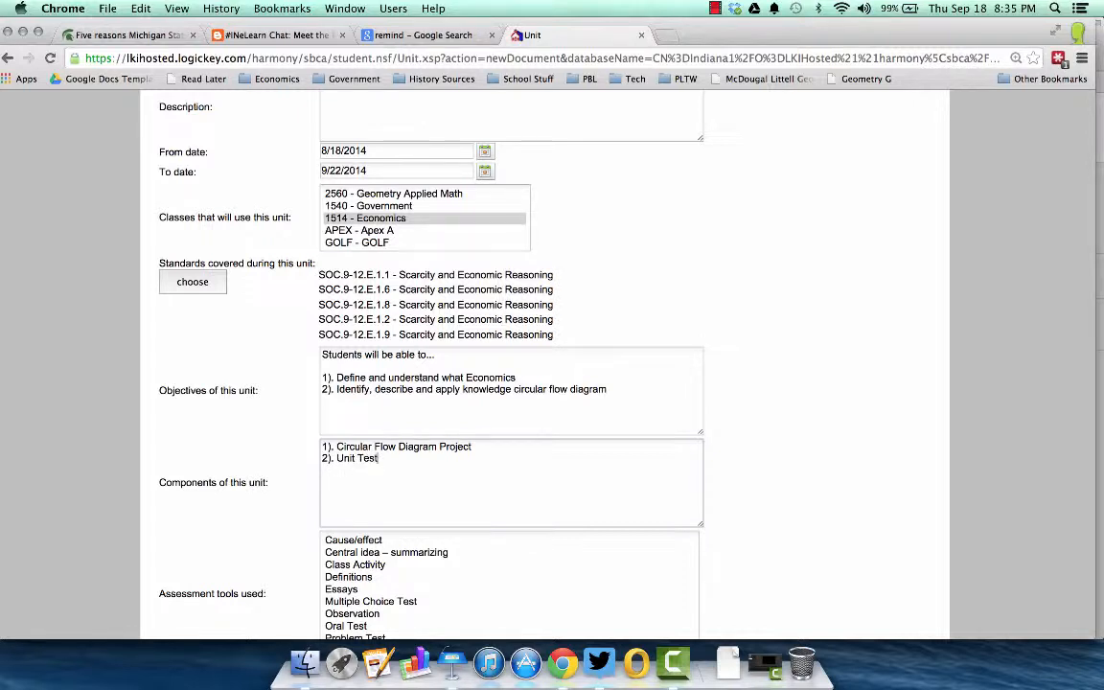
# Choose Class Activity and Multiple Choice Test among the assessment tools used for the unit.
pyautogui.scroll(-2, 662, 422)
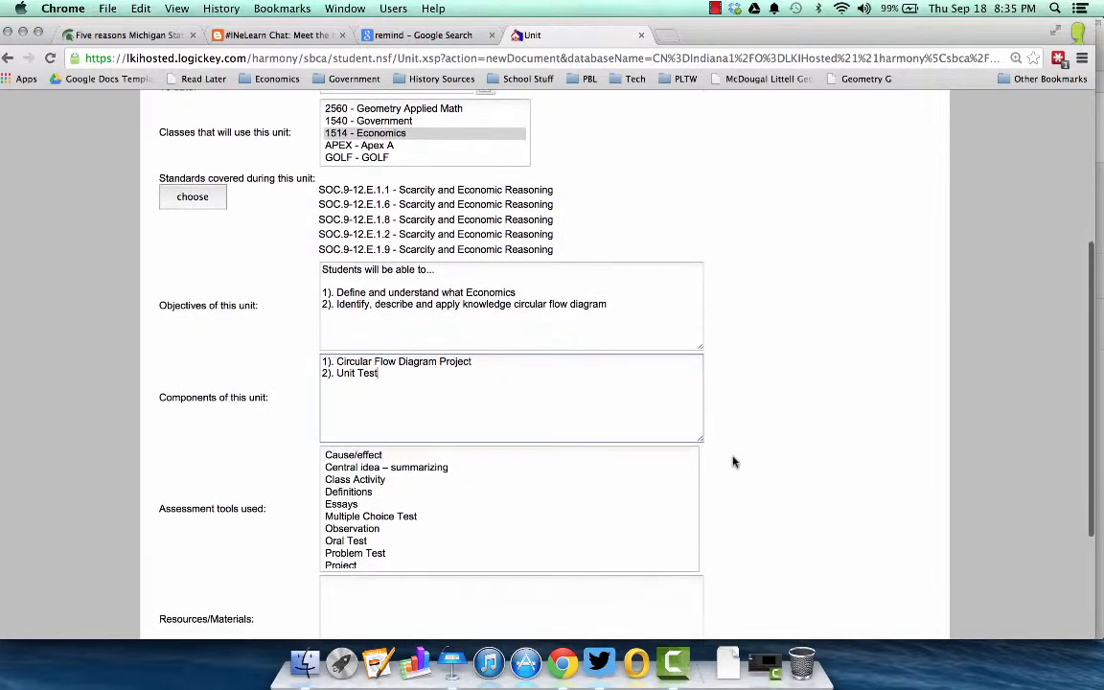
pyautogui.click(355, 479)
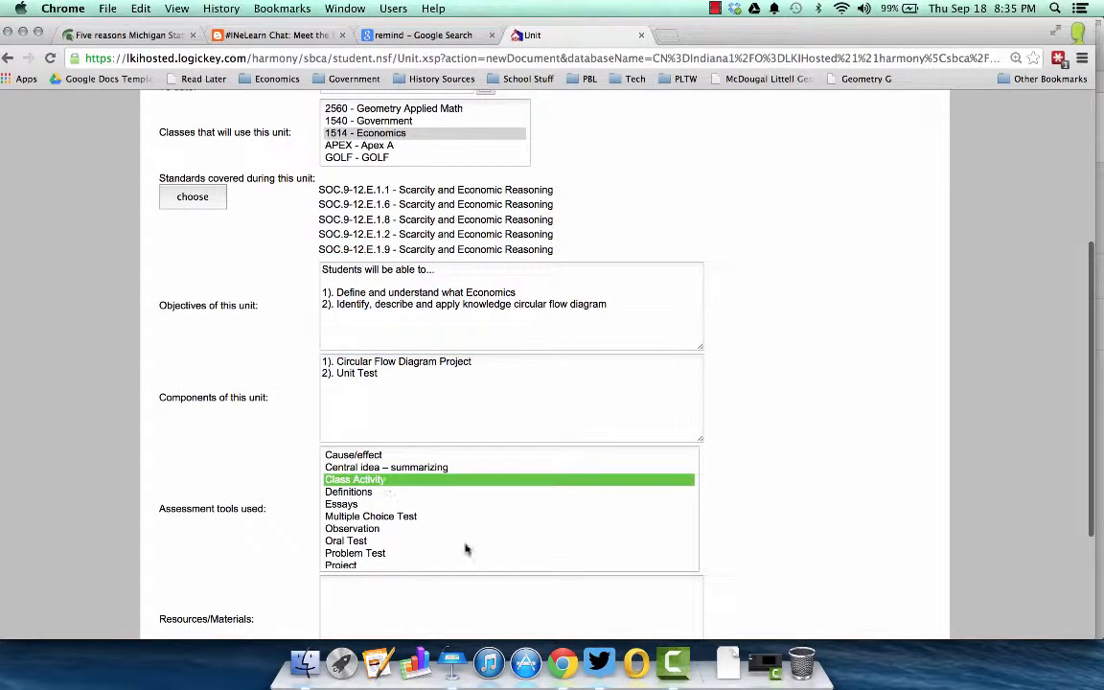
pyautogui.scroll(-1, 468, 549)
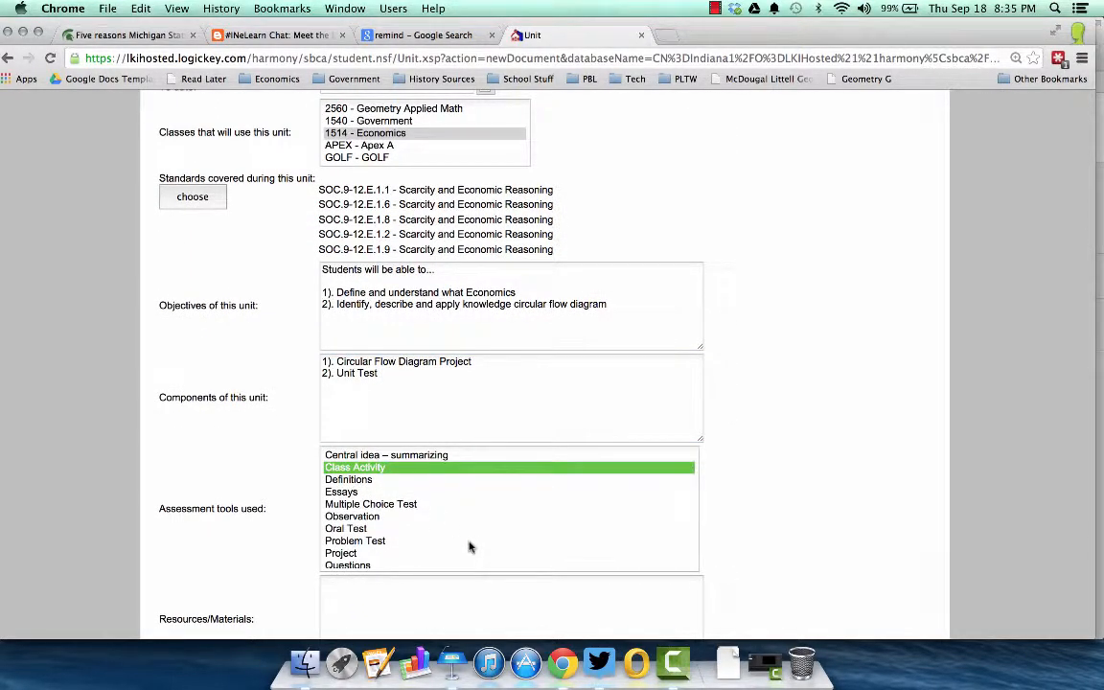
pyautogui.scroll(-2, 468, 549)
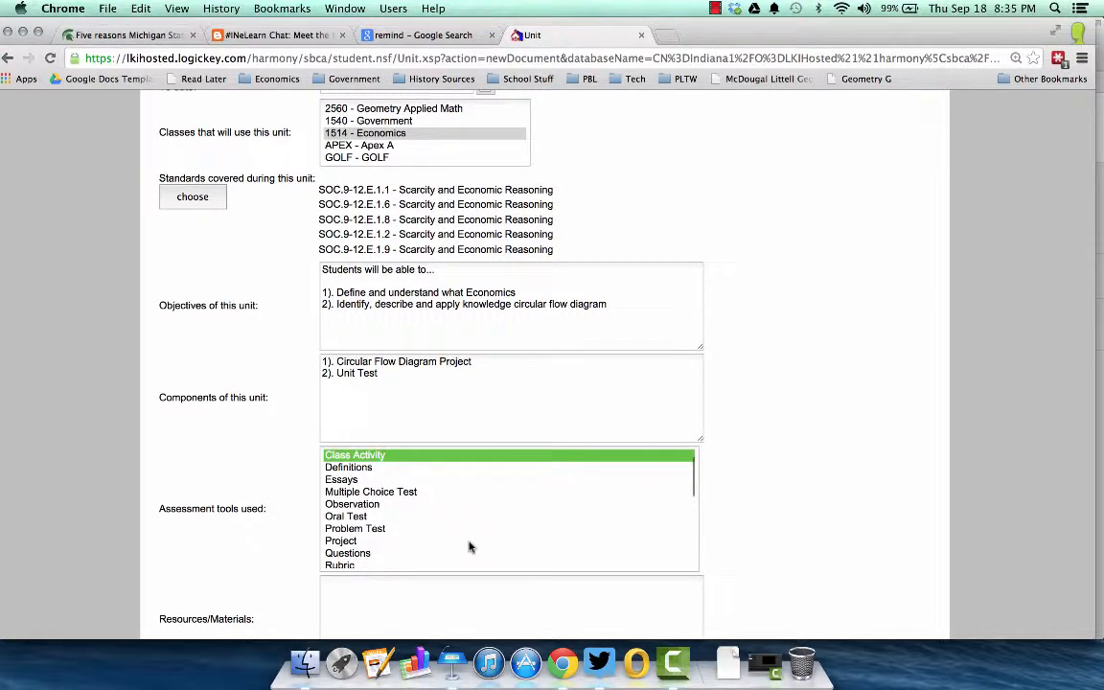
pyautogui.click(400, 483)
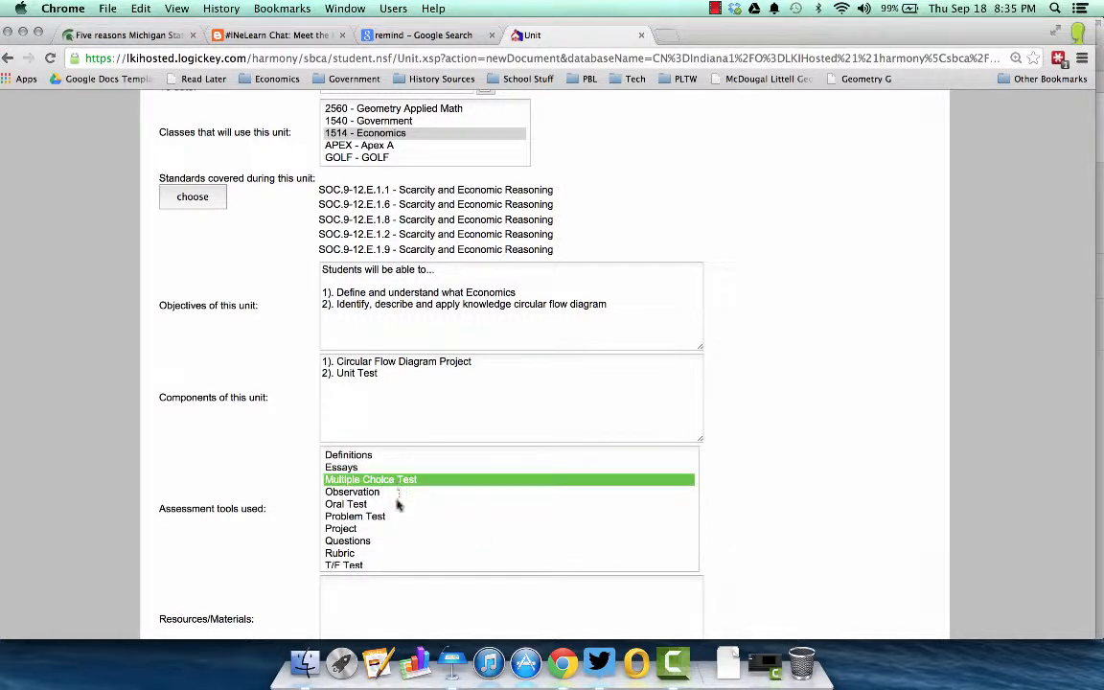
# Add Problem Test and Project to the assessment tools used for the unit.
pyautogui.scroll(-1, 364, 479)
pyautogui.keyDown('super'); pyautogui.click(371, 492); pyautogui.keyUp('super')
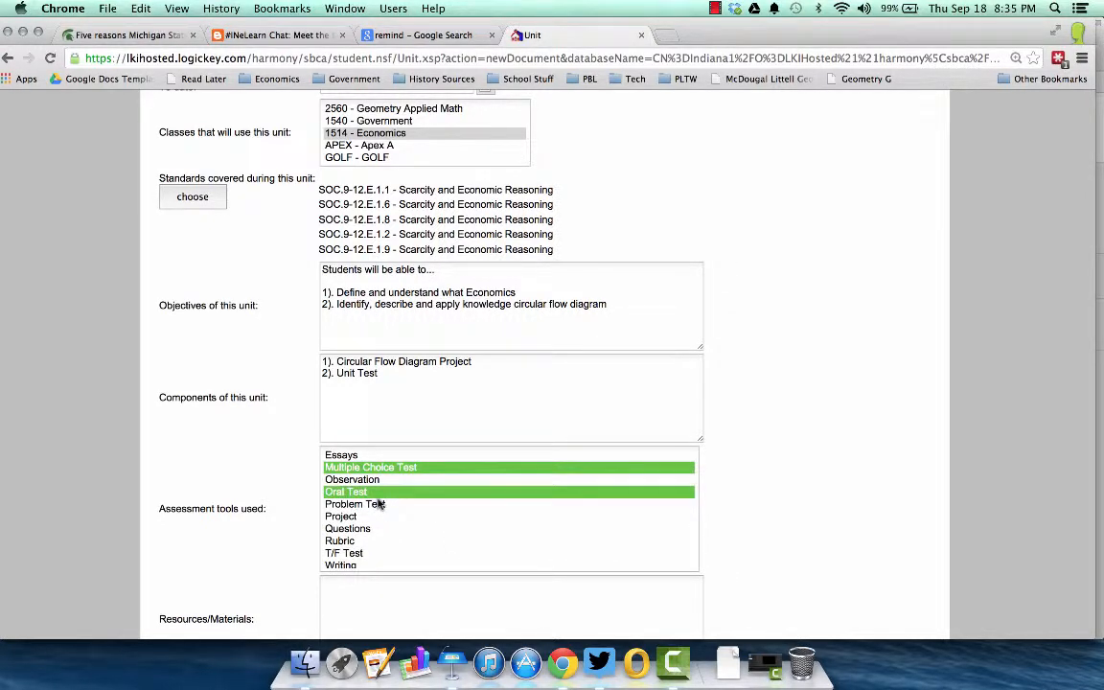
pyautogui.keyDown('super'); pyautogui.click(372, 492); pyautogui.keyUp('super')
pyautogui.keyDown('super'); pyautogui.click(376, 504); pyautogui.keyUp('super')
pyautogui.keyDown('super'); pyautogui.click(363, 521); pyautogui.keyUp('super')
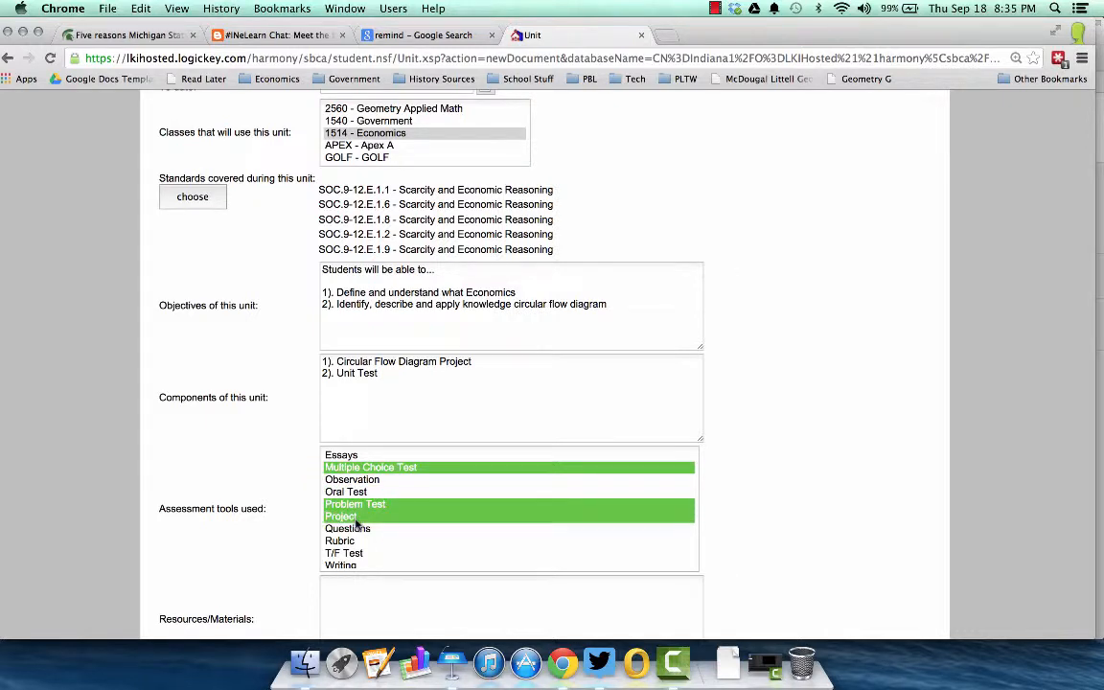
# Also include Writing and Compare/contrast among the unit's assessment tools.
pyautogui.scroll(-3, 424, 532)
pyautogui.scroll(-1, 432, 532)
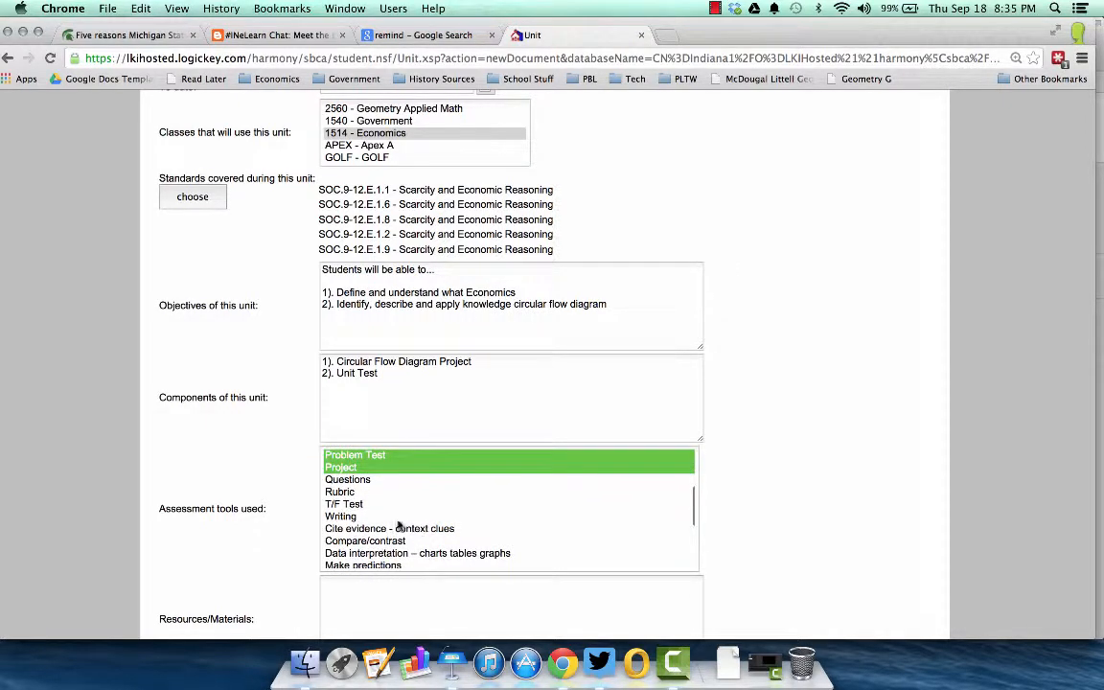
pyautogui.keyDown('super'); pyautogui.click(446, 516); pyautogui.keyUp('super')
pyautogui.scroll(-3, 484, 525)
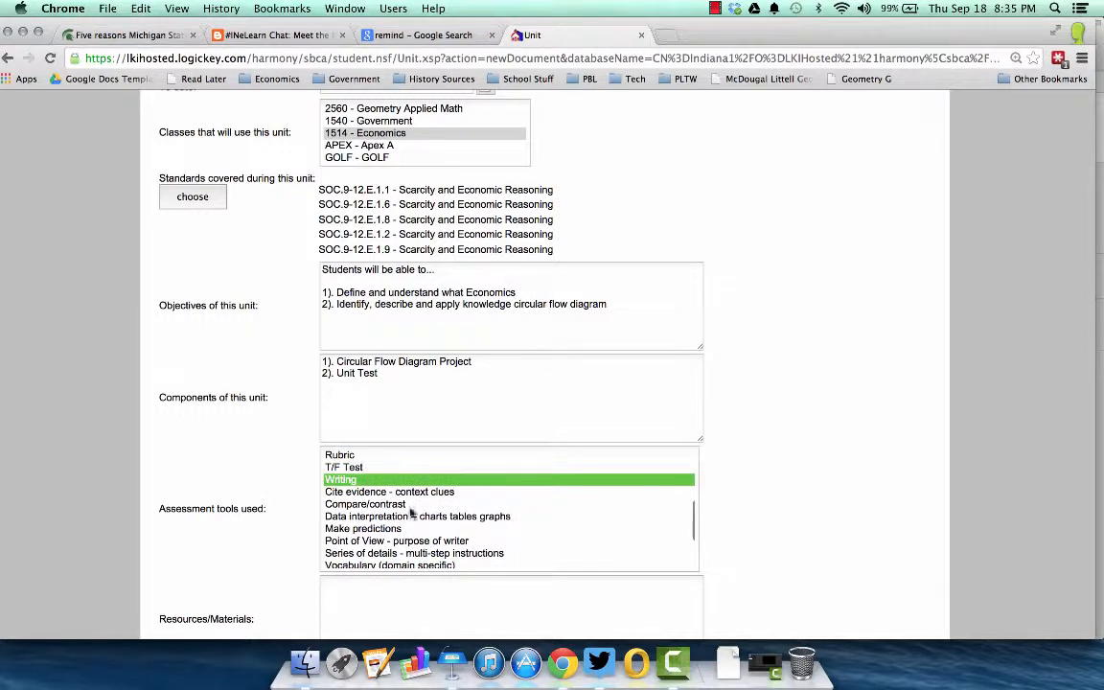
pyautogui.keyDown('super'); pyautogui.click(470, 505); pyautogui.keyUp('super')
pyautogui.scroll(-2, 526, 539)
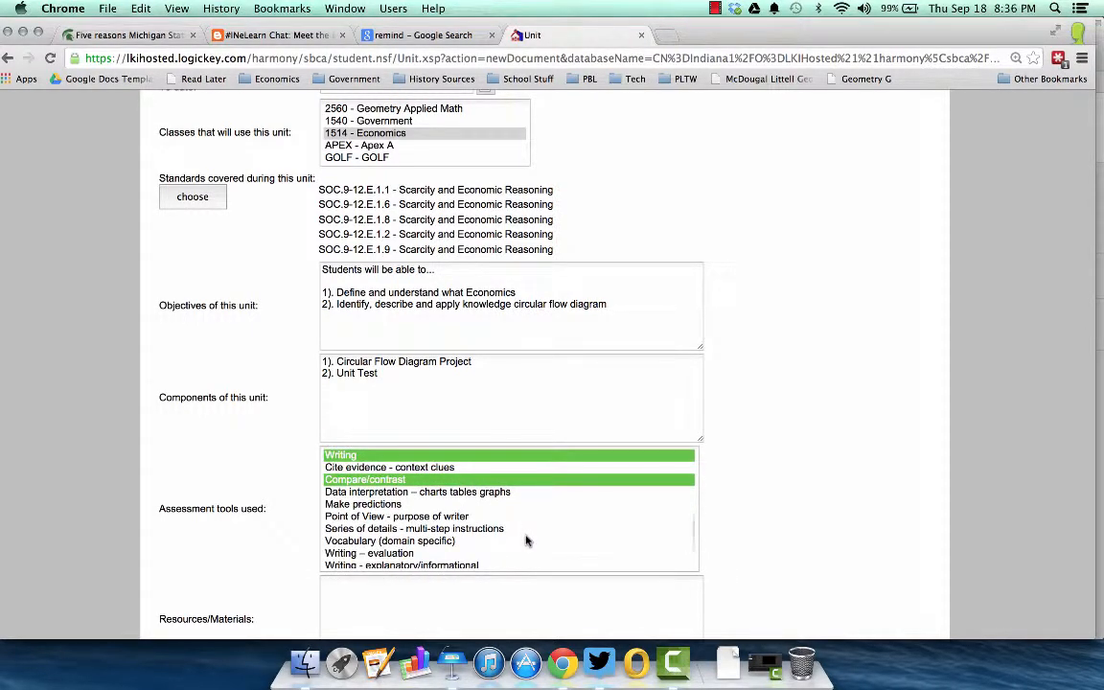
pyautogui.scroll(-1, 778, 499)
pyautogui.scroll(-1, 778, 499)
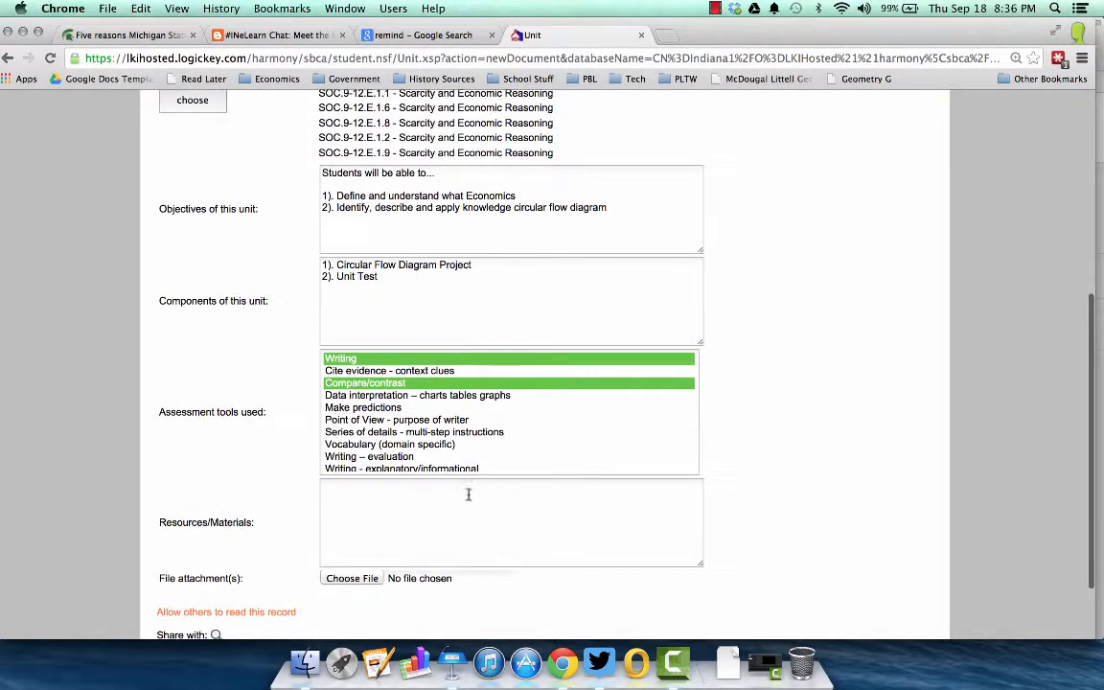
pyautogui.click(452, 494)
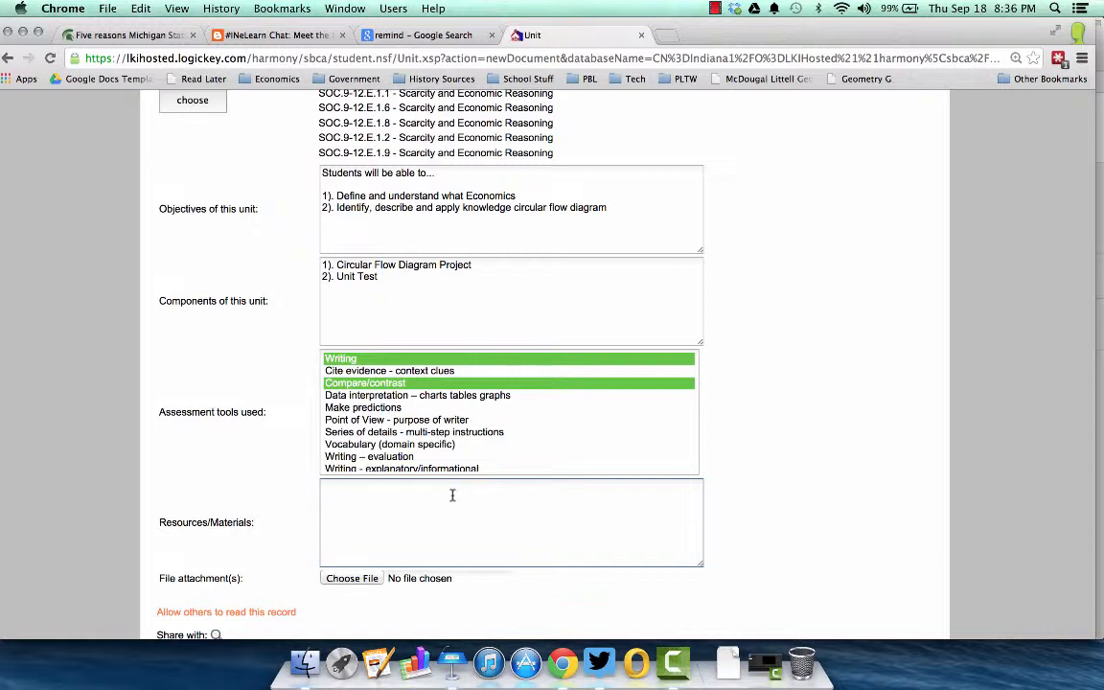
pyautogui.click(372, 580)
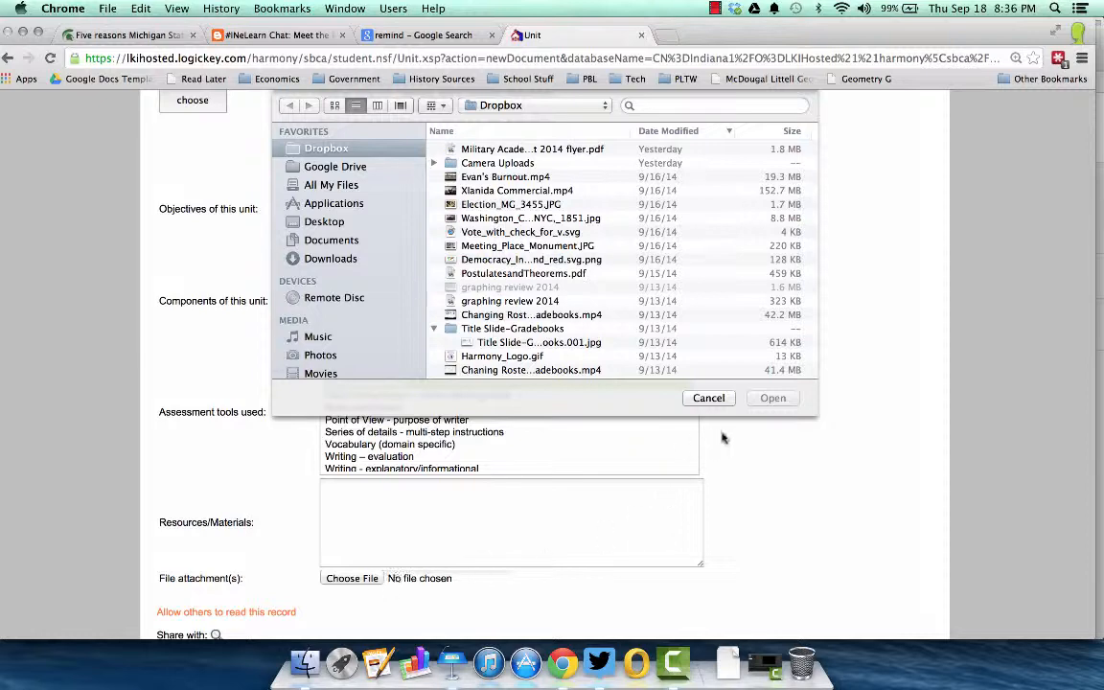
pyautogui.click(707, 398)
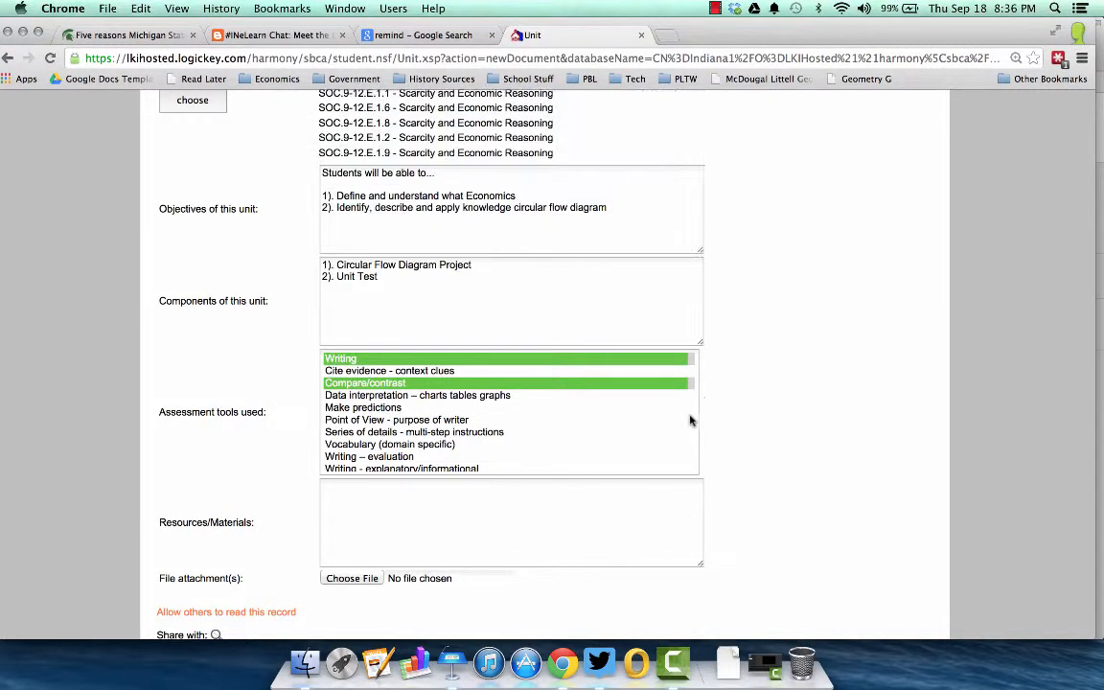
# Save the completed Economics unit.
pyautogui.scroll(-2, 535, 530)
pyautogui.scroll(10, 534, 530)
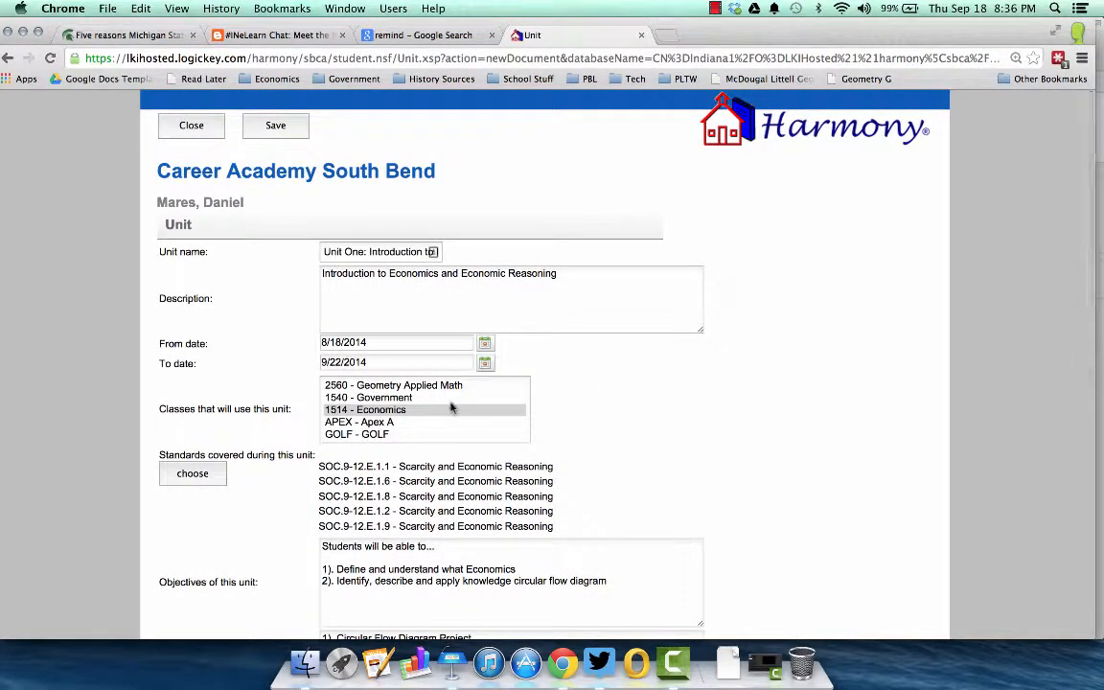
pyautogui.click(263, 125)
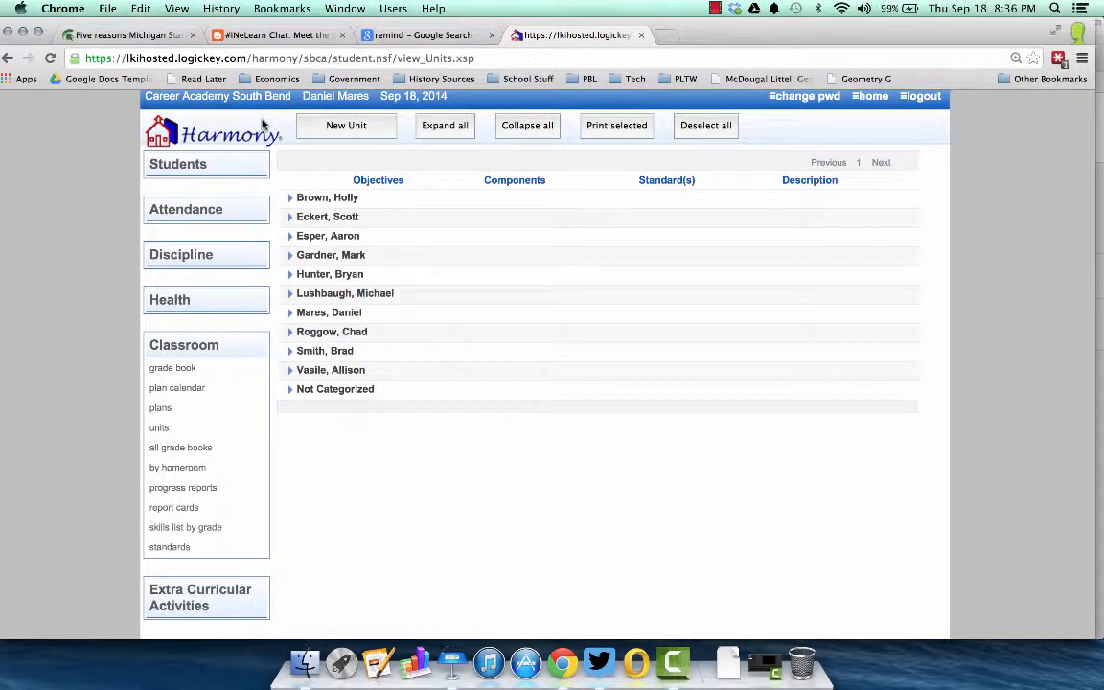
# Start a new lesson plan for the 1514-7 Economics class from the grade book and date it 9/10/2014.
pyautogui.click(191, 373)
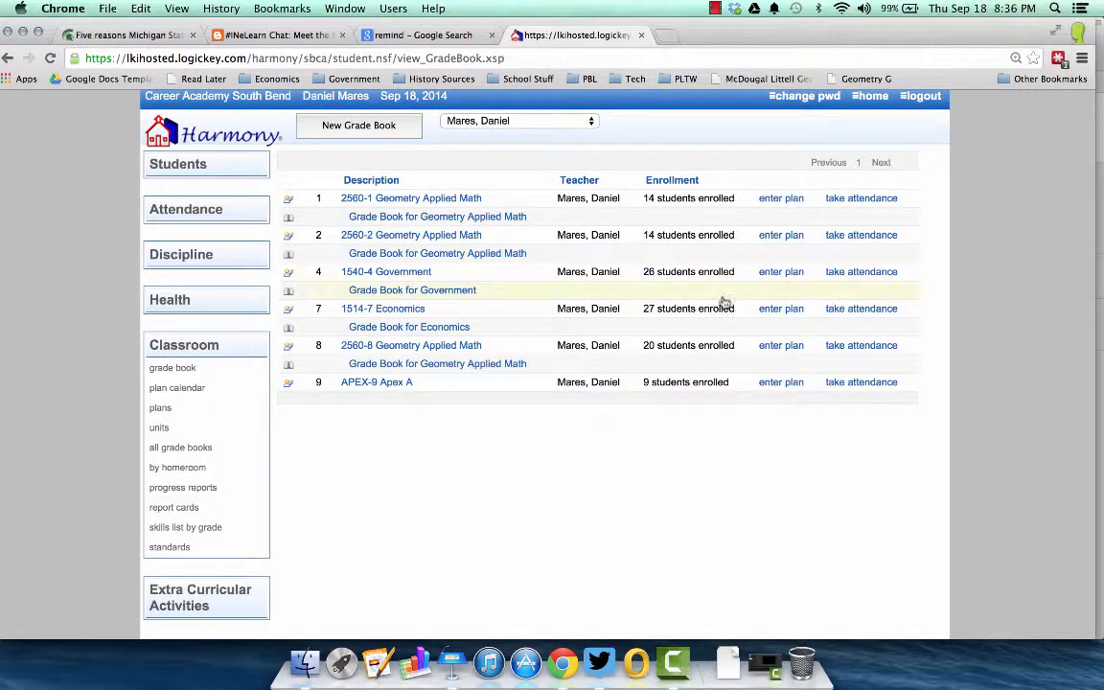
pyautogui.click(776, 315)
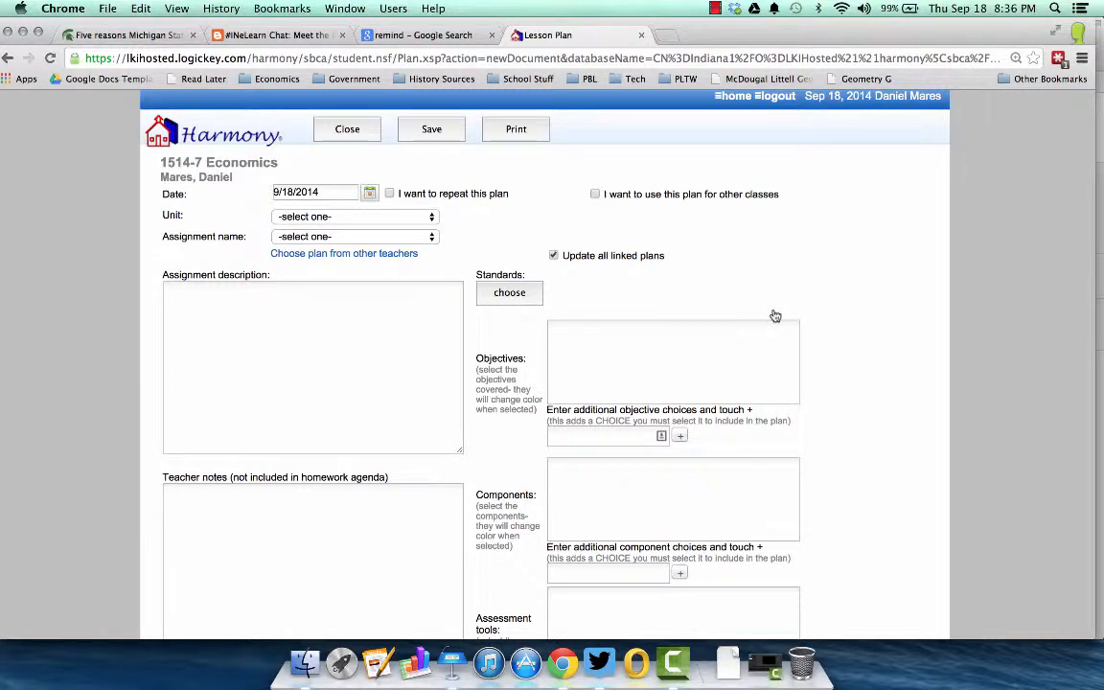
pyautogui.click(369, 194)
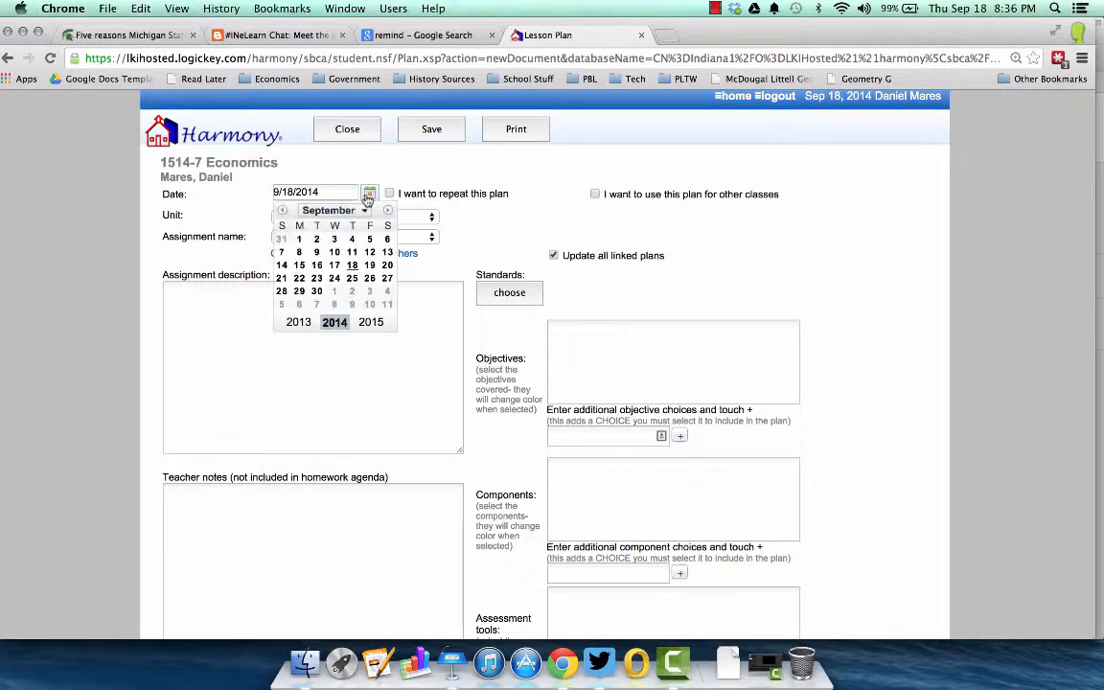
pyautogui.click(338, 254)
# Assign the plan to "Unit One: Introduction to Economics and Economics Reasoning" and choose the existing assignment "Circular Flow Diagram Project Presentation".
pyautogui.click(333, 219)
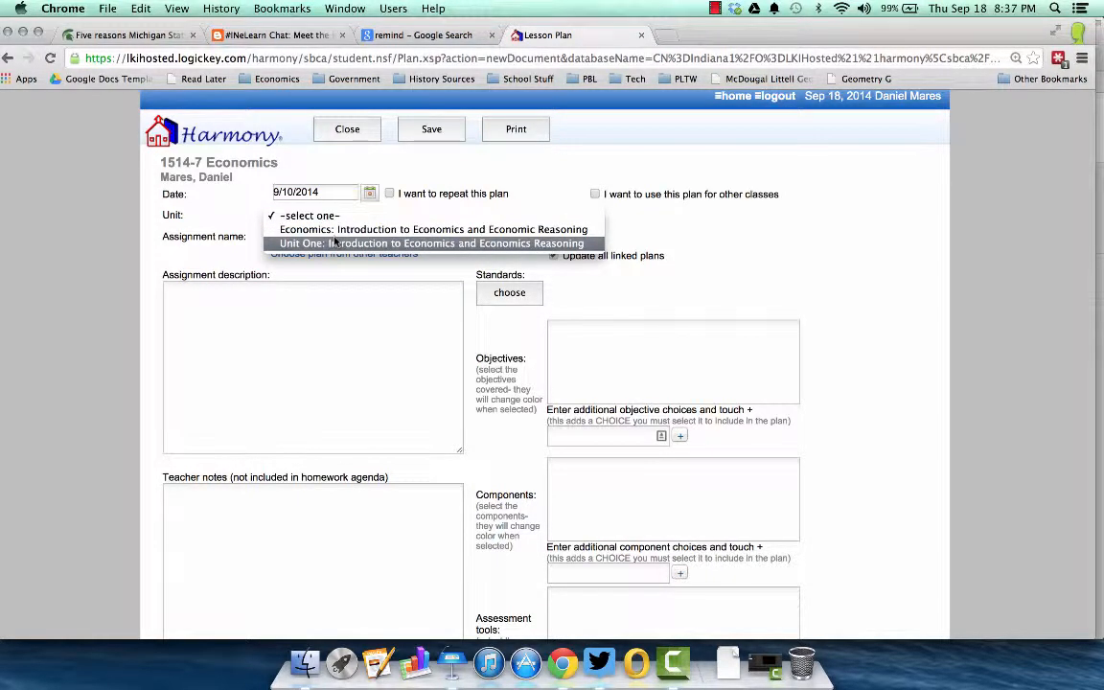
pyautogui.click(334, 243)
pyautogui.click(335, 238)
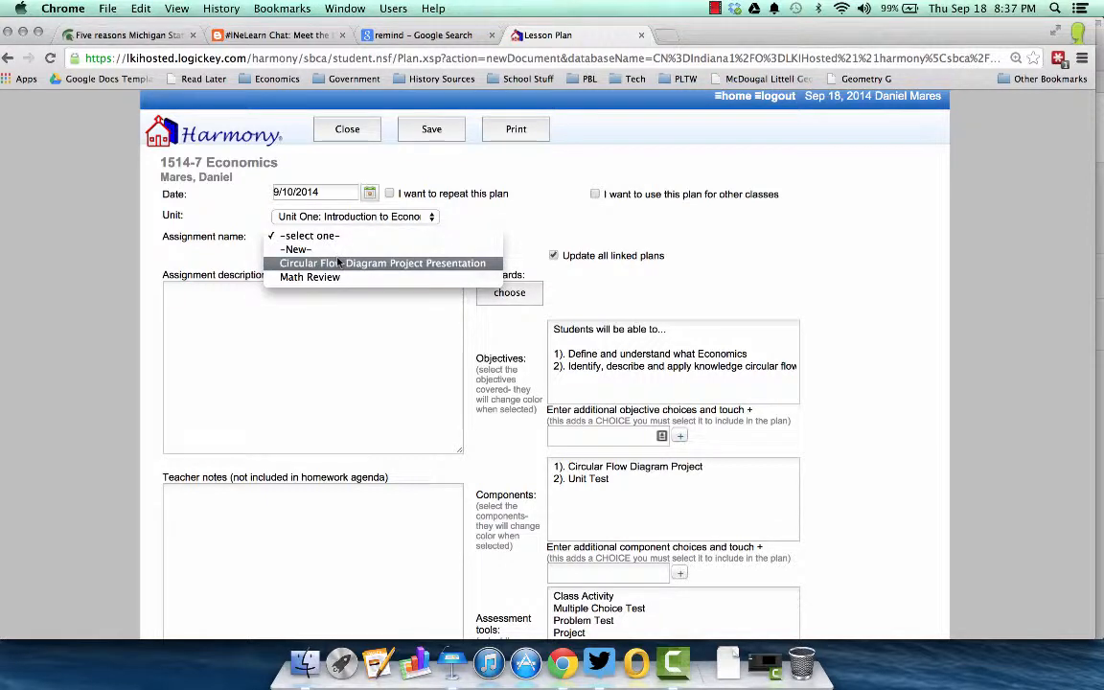
pyautogui.click(337, 263)
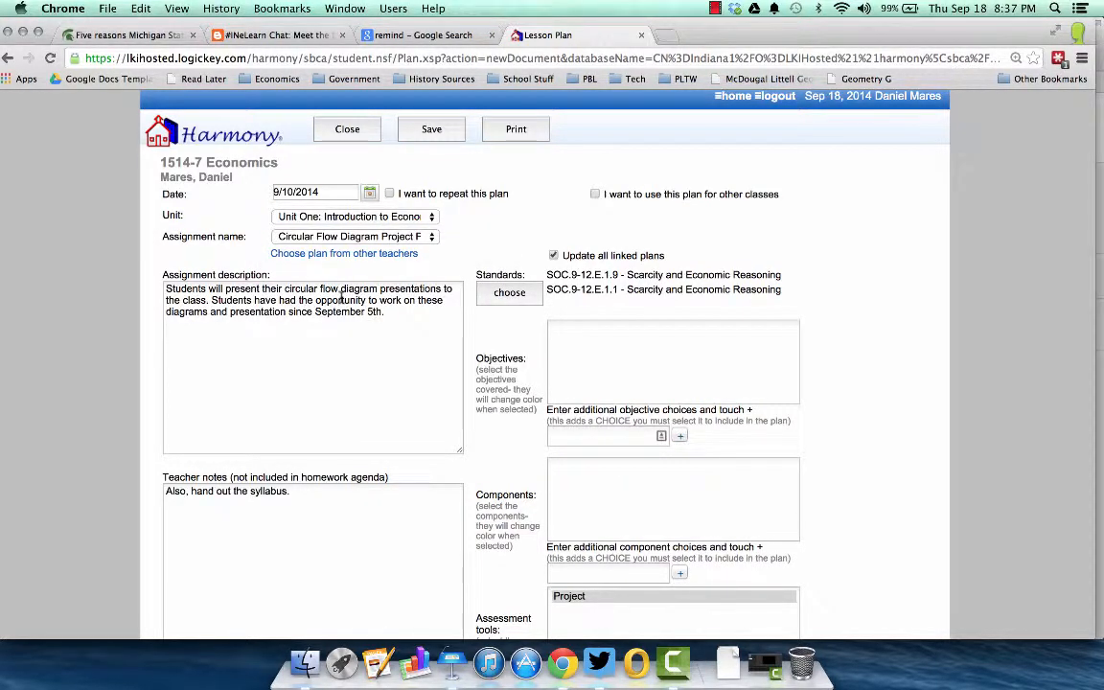
pyautogui.scroll(-3, 367, 357)
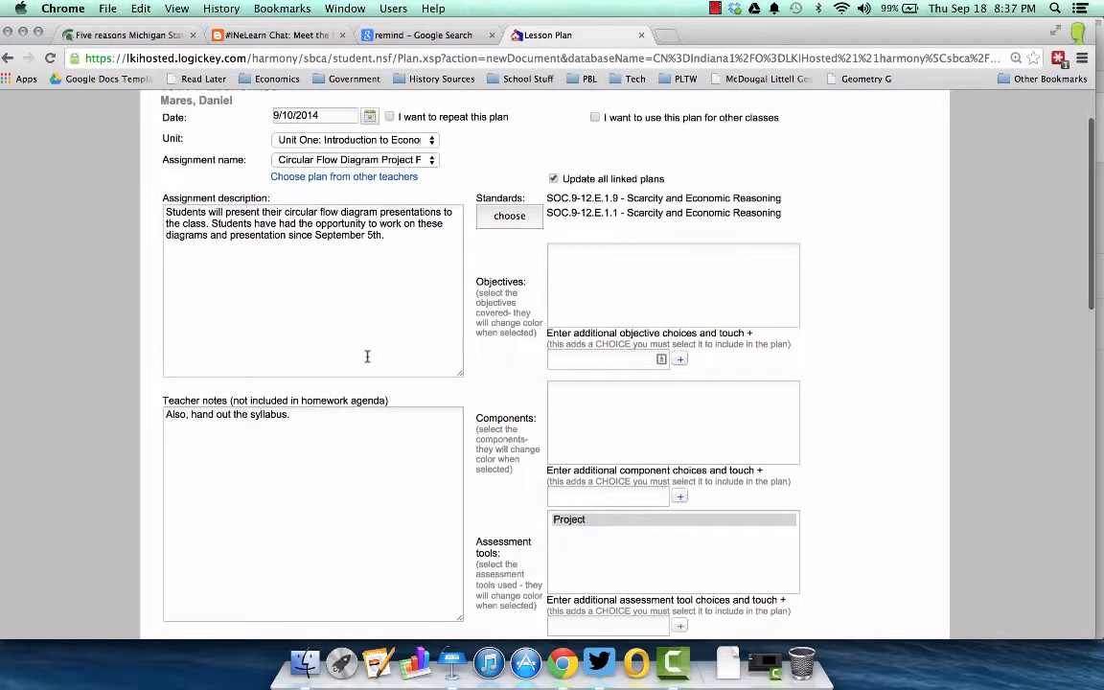
pyautogui.scroll(-3, 367, 360)
pyautogui.scroll(6, 367, 358)
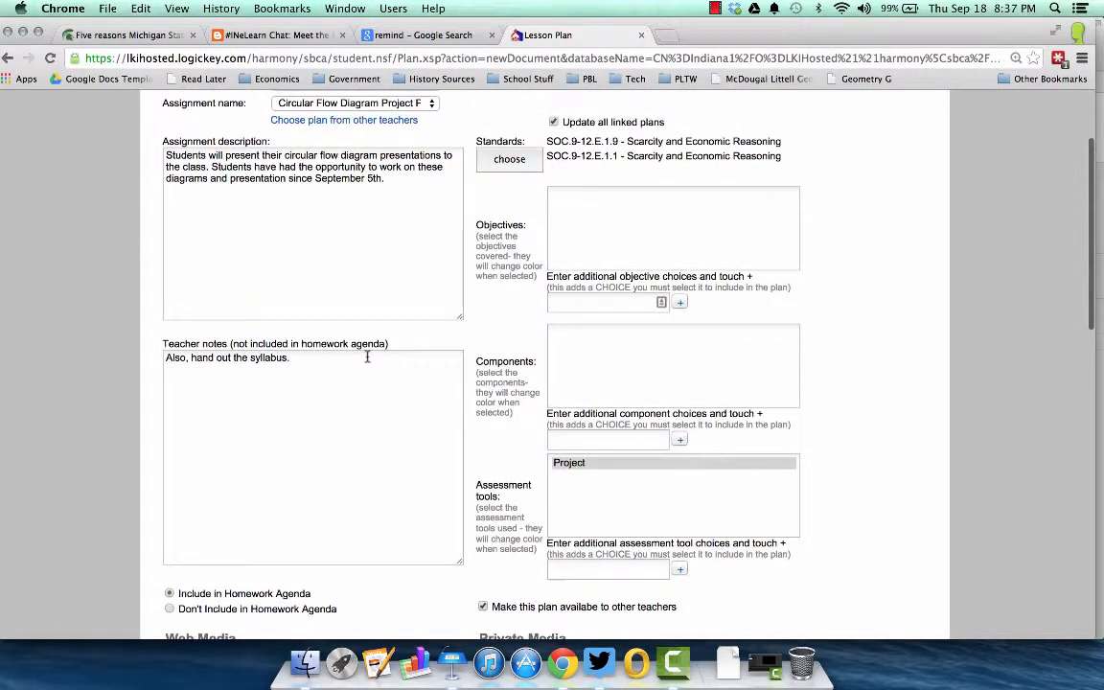
# Switch the plan to a new assignment named "Circular Flow Diagram Project Work Time".
pyautogui.click(321, 236)
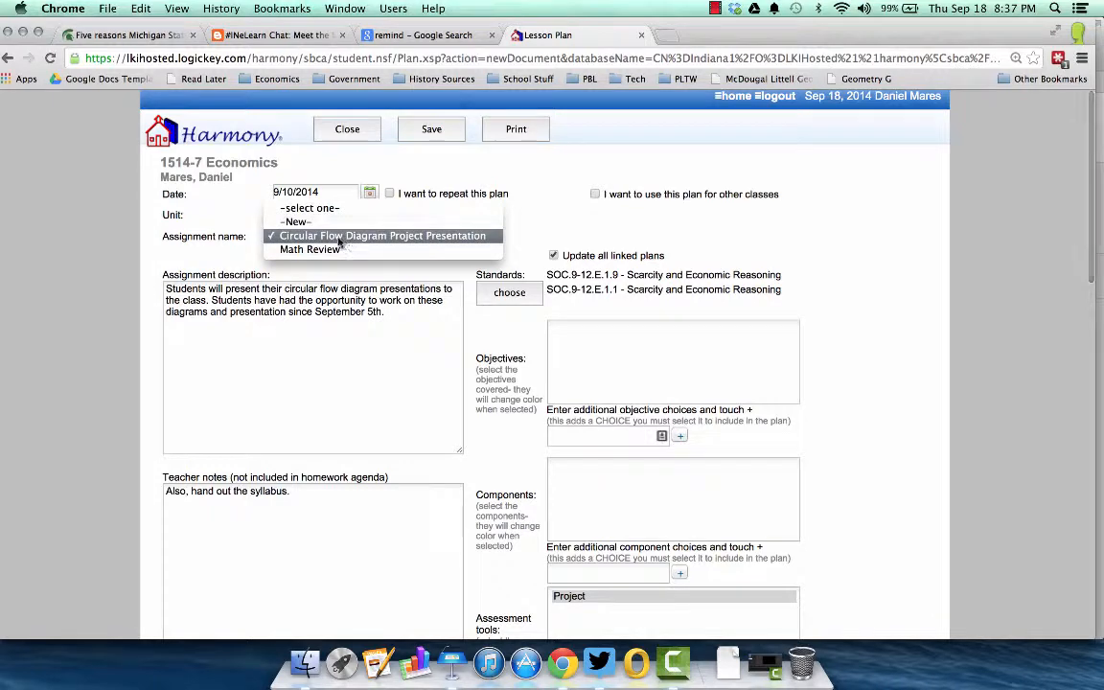
pyautogui.click(329, 226)
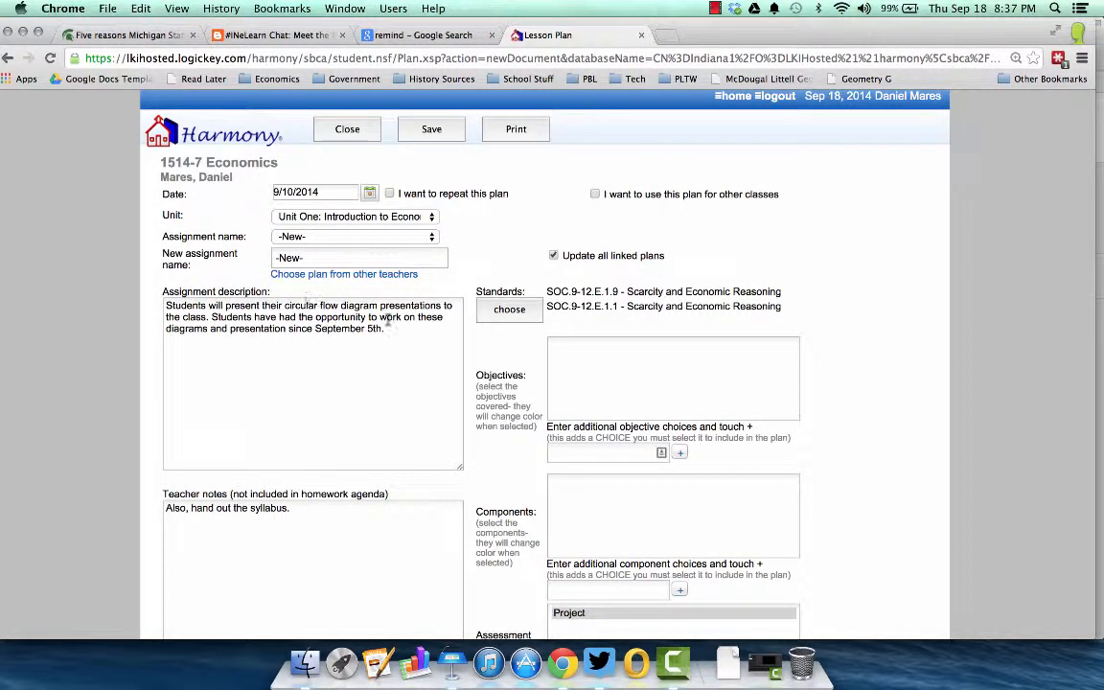
pyautogui.click(340, 257)
pyautogui.tripleClick(340, 257)
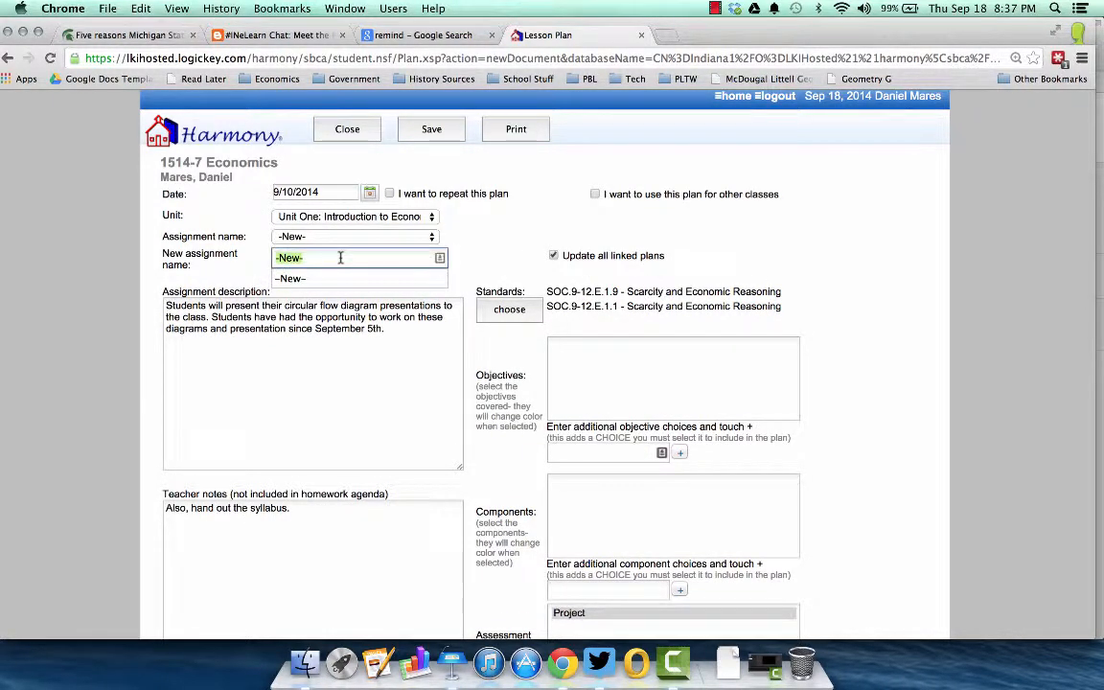
pyautogui.write('Circular Flow ')
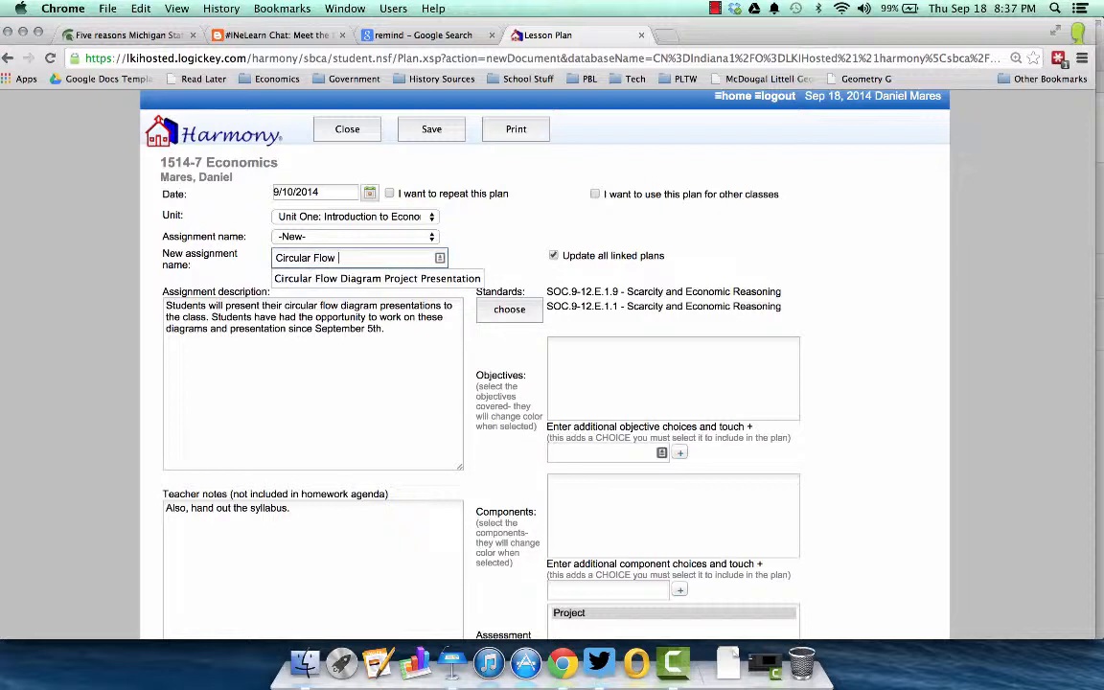
pyautogui.write('Diagram Project Work Time')
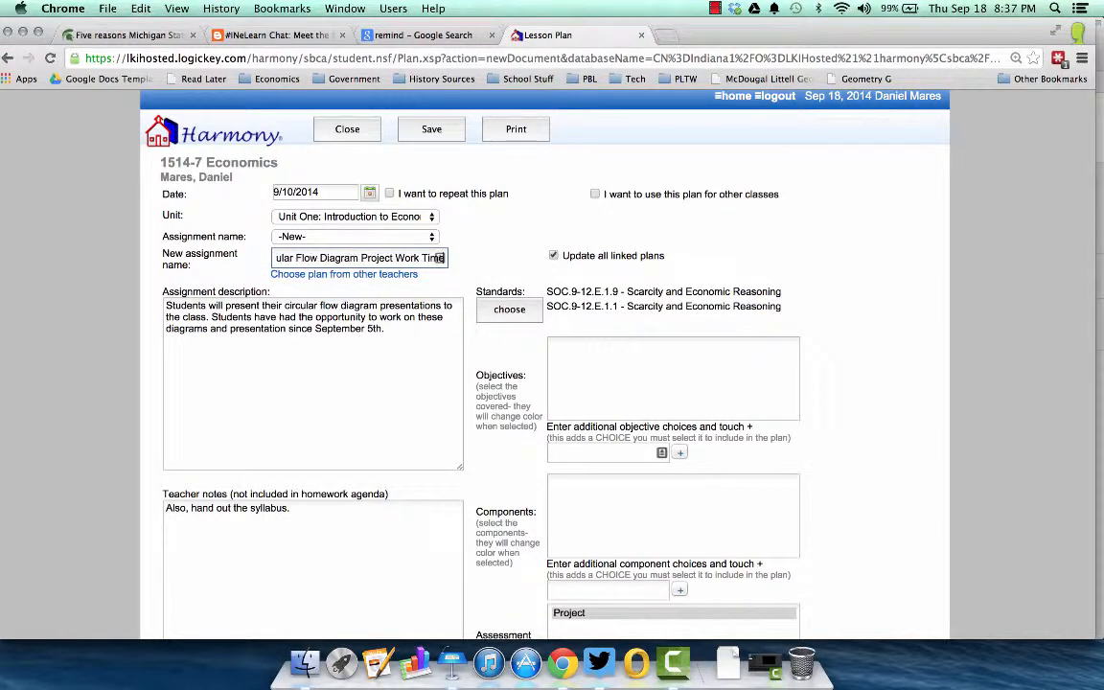
# Replace the assignment description with "1). Warm Up: What are you going to assure gets done? How are you going to do it?".
pyautogui.moveTo(385, 329); pyautogui.dragTo(154, 297)
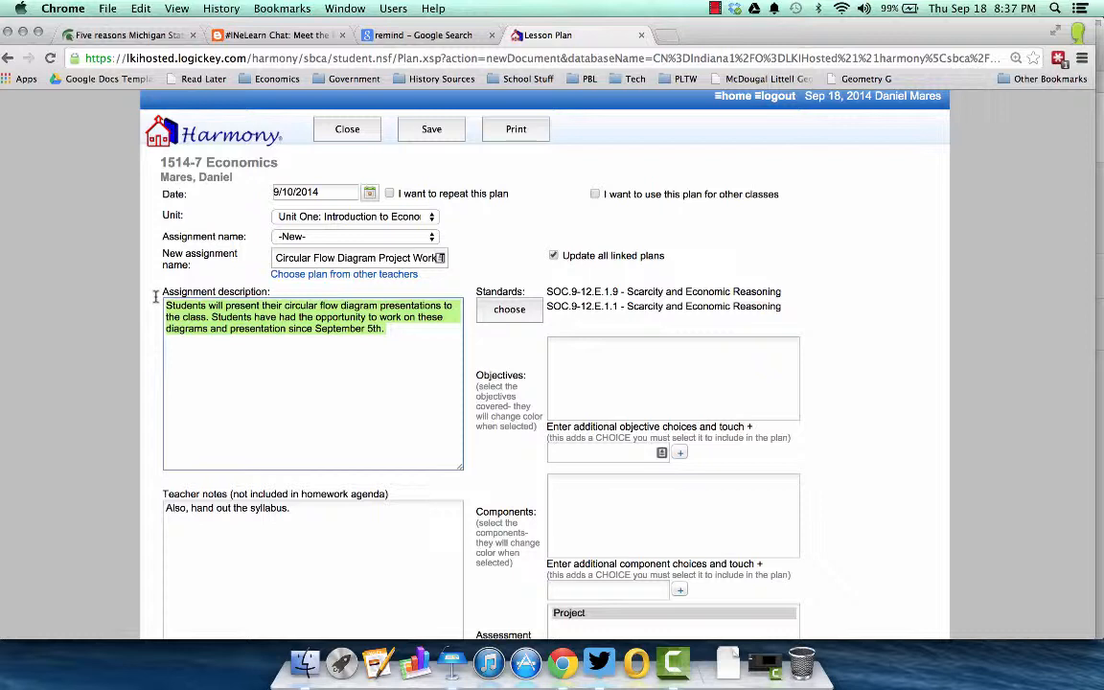
pyautogui.write('Wat')
pyautogui.press('BackSpace')
pyautogui.press('BackSpace')
pyautogui.press('BackSpace')
pyautogui.write('1')
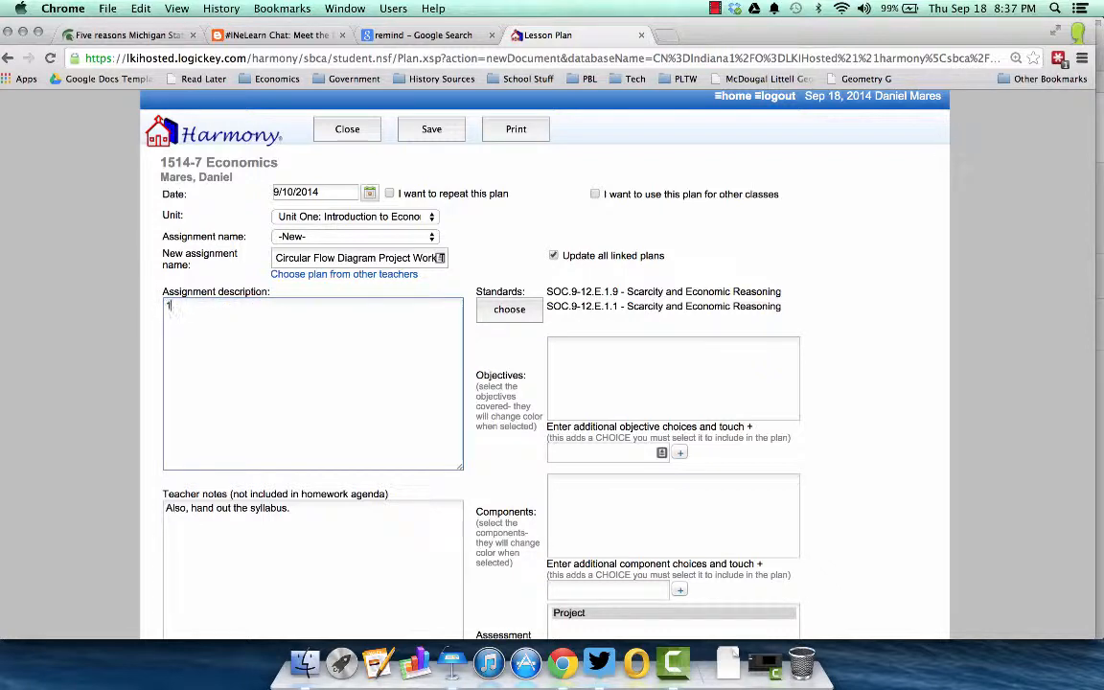
pyautogui.write('). Warm Up: What are you go')
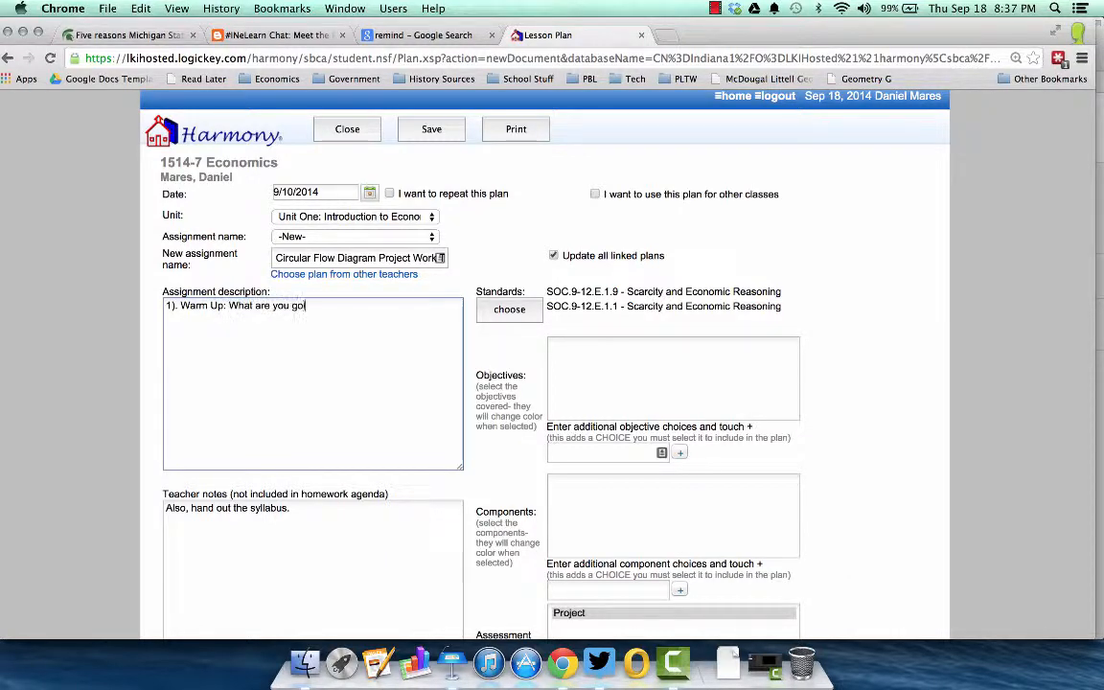
pyautogui.write('ing to assure')
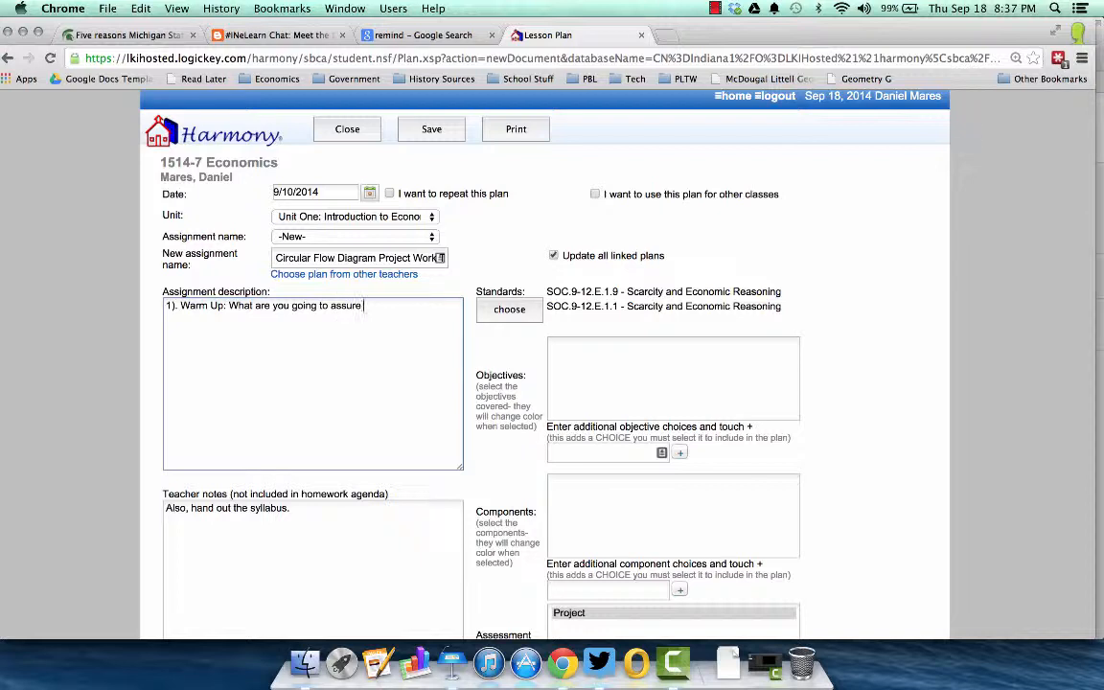
pyautogui.write('gets do')
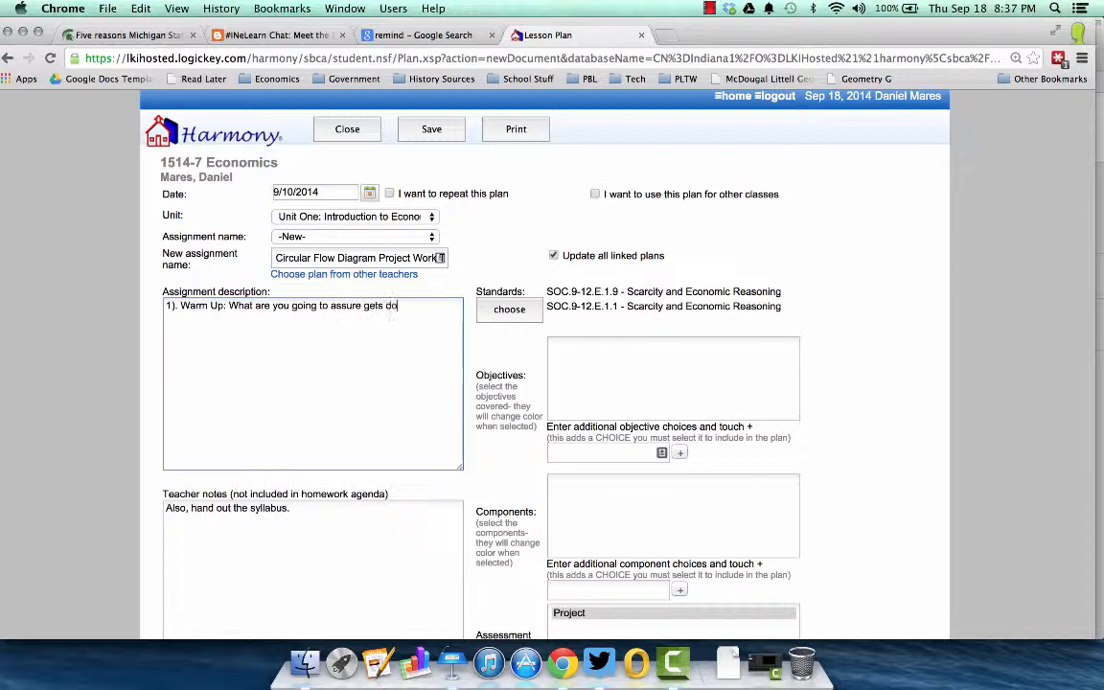
pyautogui.write('ne? How a')
pyautogui.write('re you going to ')
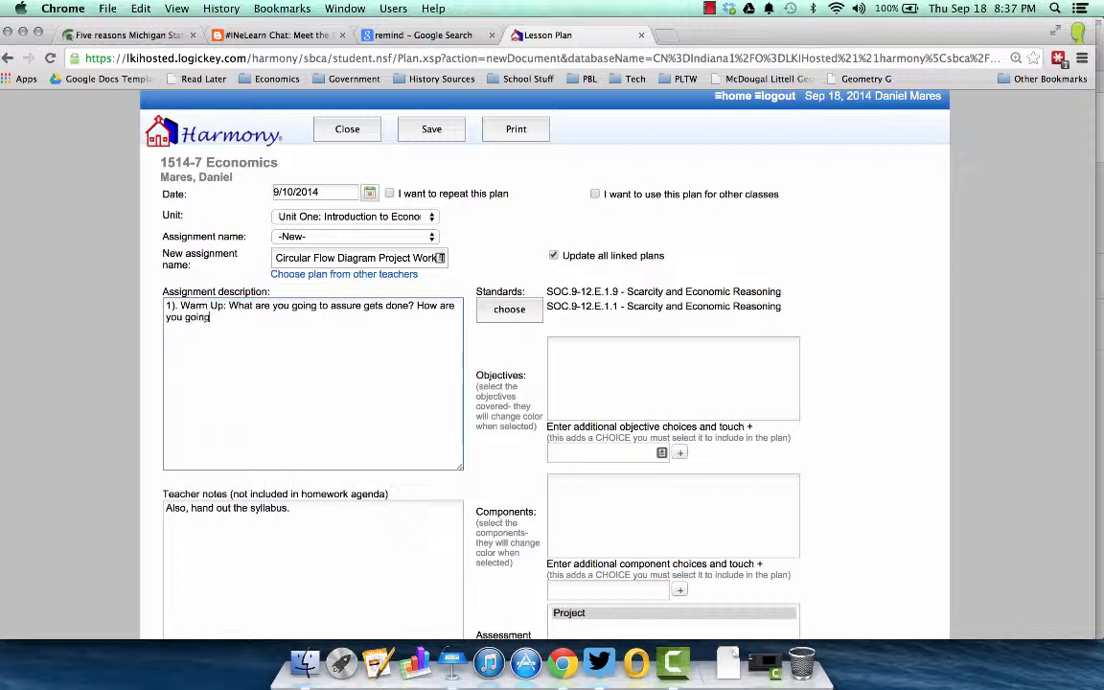
pyautogui.write('do')
pyautogui.write(' it')
# Add the second description item, "2). Provide an example, using my shoe of the circular flow diagram.", after a blank line.
pyautogui.write('Provide an')
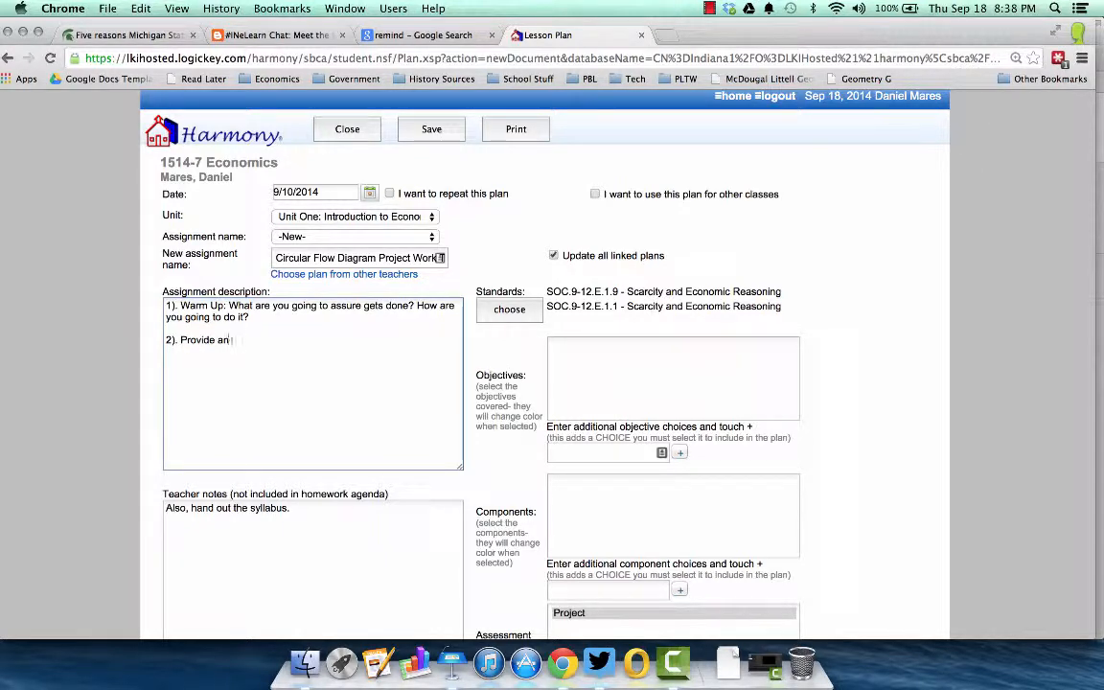
pyautogui.write(' example, using my')
pyautogui.write(' show, an')
pyautogui.press('BackSpace')
pyautogui.press('BackSpace')
pyautogui.press('BackSpace')
pyautogui.press('BackSpace')
pyautogui.press('BackSpace')
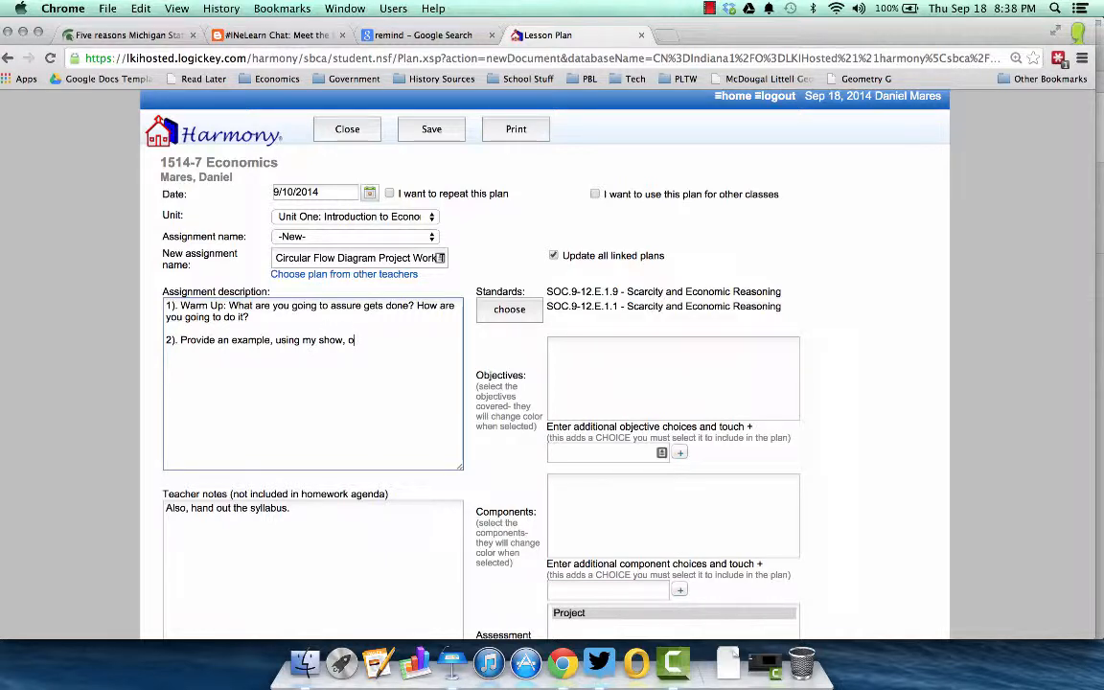
pyautogui.press('BackSpace')
pyautogui.write('e of the circular flo')
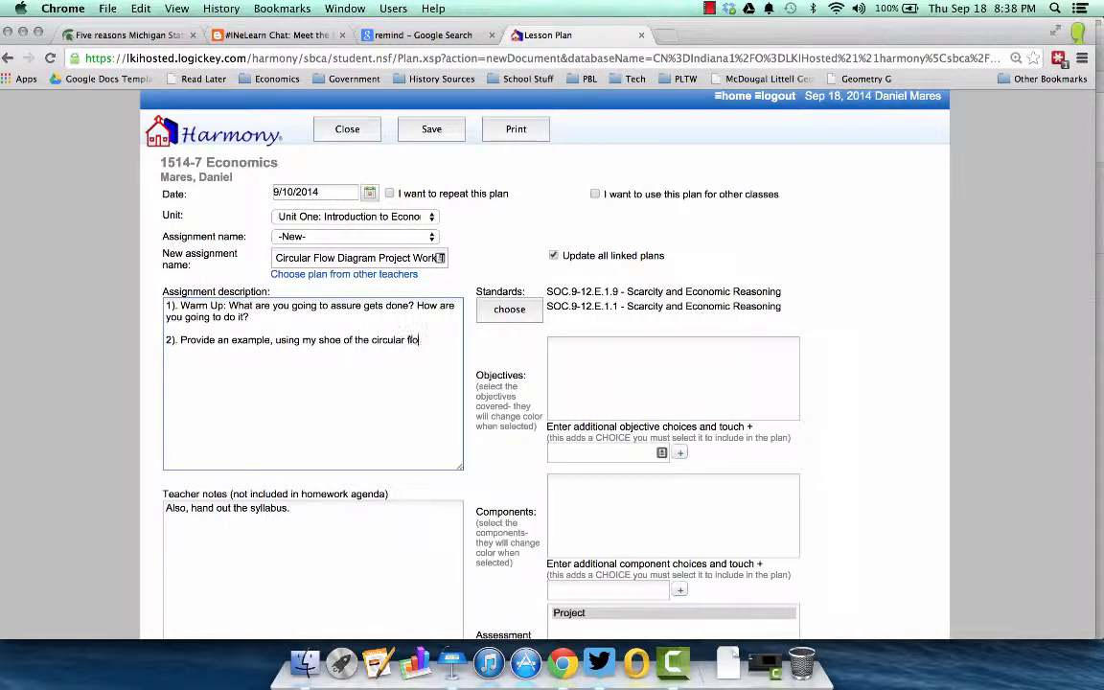
pyautogui.write('w diagram.')
pyautogui.press('BackSpace')
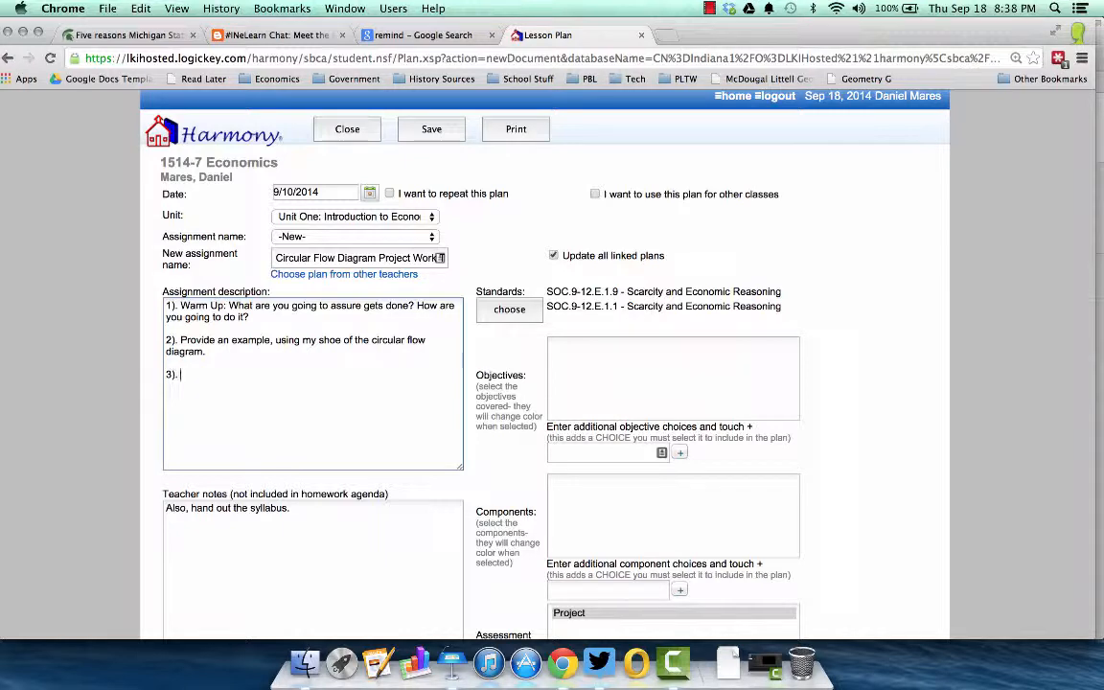
# Add the third description item, "3). Students will have work time.".
pyautogui.write('). Cut lose to')
pyautogui.press('BackSpace')
pyautogui.press('BackSpace')
pyautogui.press('BackSpace')
pyautogui.press('BackSpace')
pyautogui.press('BackSpace')
pyautogui.press('BackSpace')
pyautogui.press('BackSpace')
pyautogui.press('BackSpace')
pyautogui.press('BackSpace')
pyautogui.press('BackSpace')
pyautogui.press('BackSpace')
pyautogui.write('Students will have ')
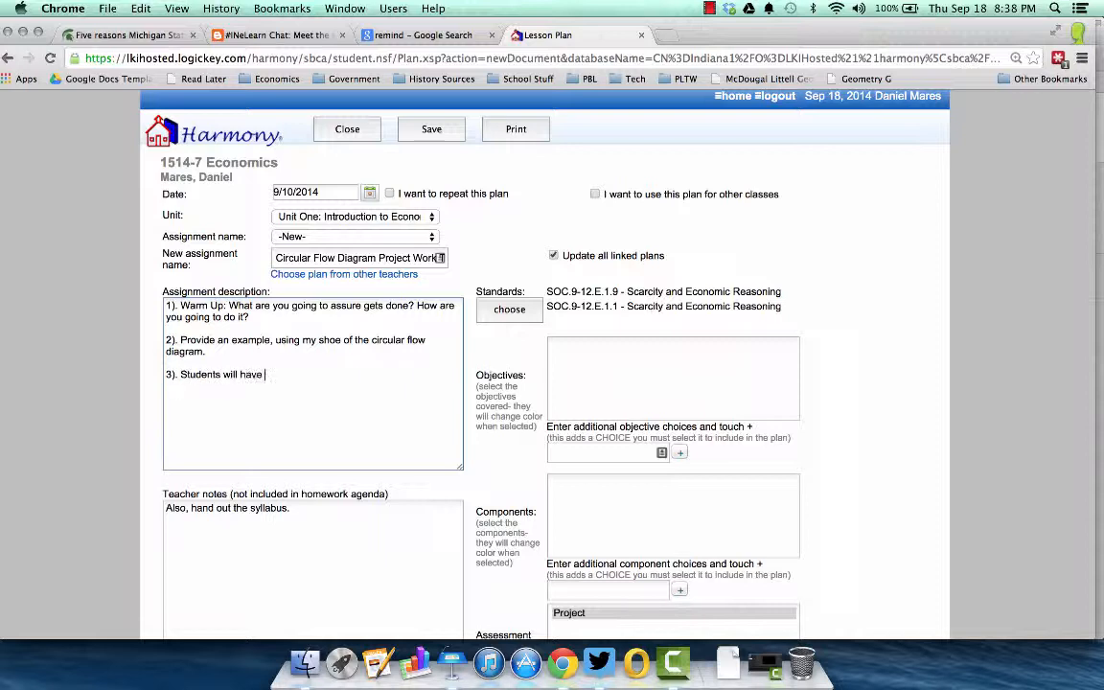
pyautogui.write('work time.')
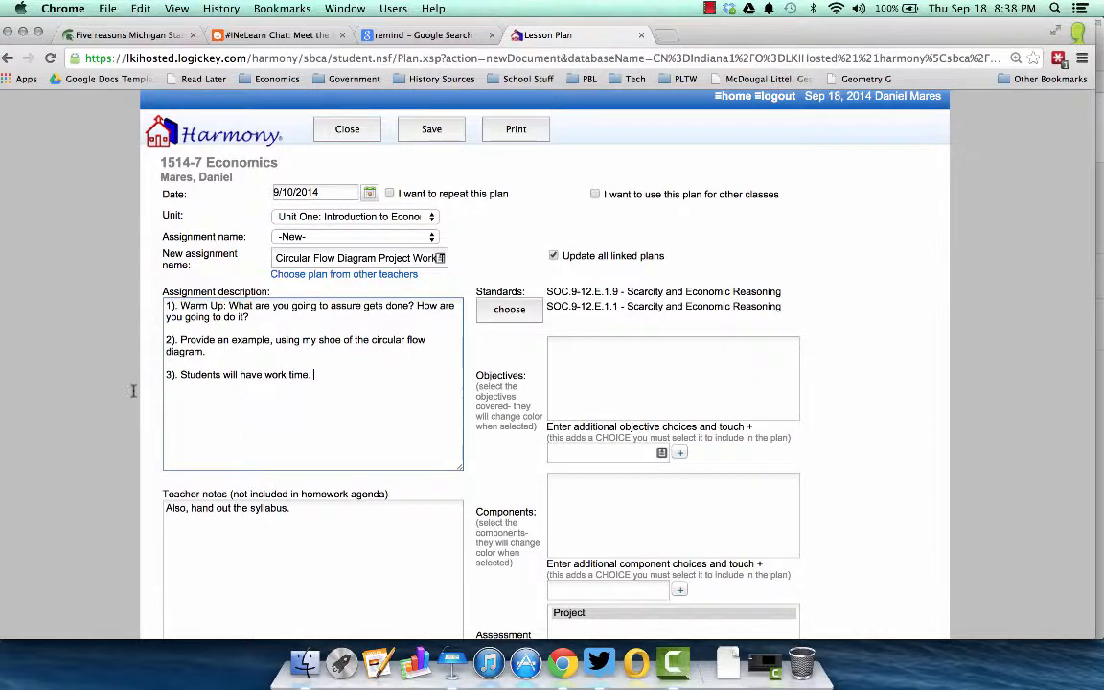
# Open the plan's standards selection and confirm it with no standards selected.
pyautogui.scroll(-2, 235, 412)
pyautogui.click(273, 465)
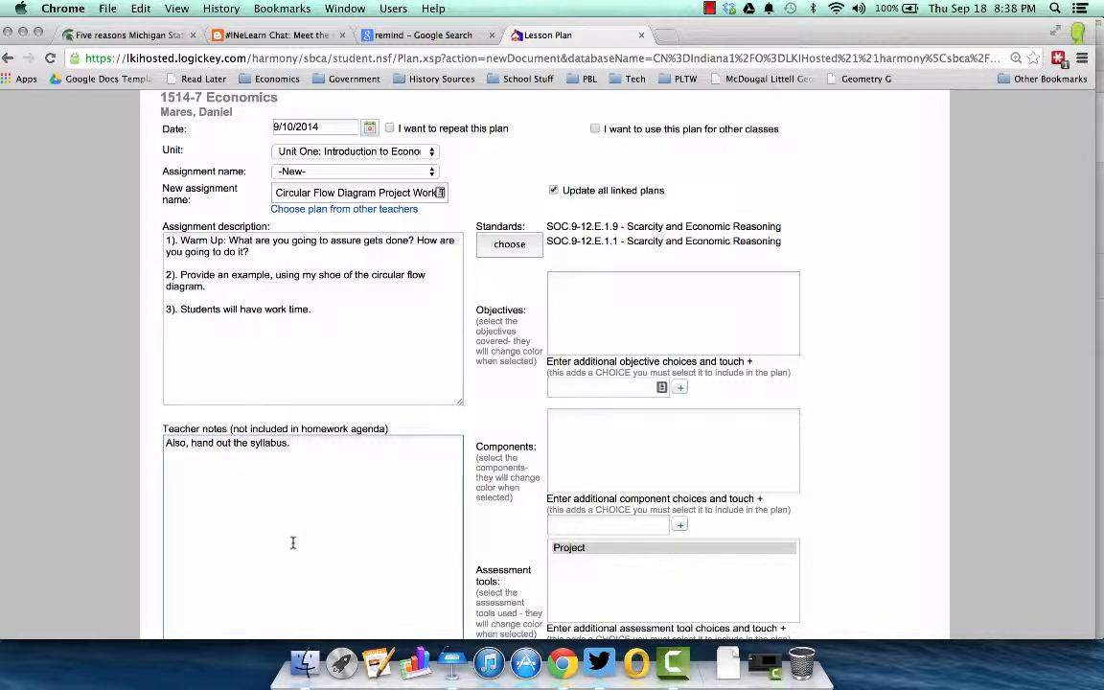
pyautogui.click(515, 248)
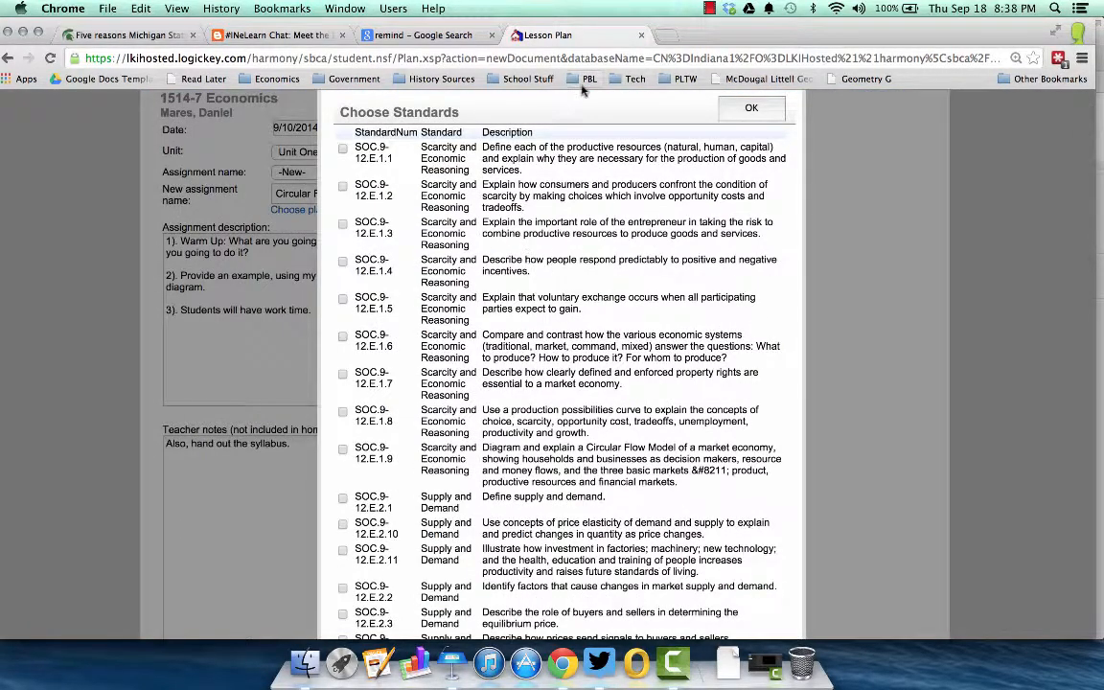
pyautogui.click(753, 108)
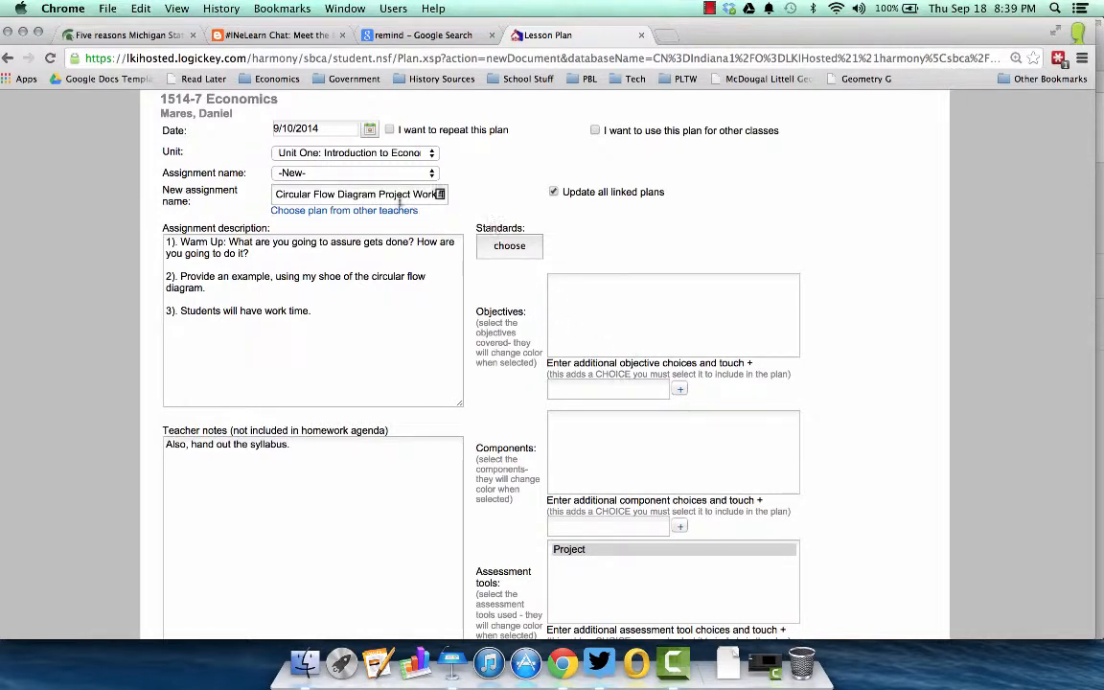
# Switch the plan's unit to the one beginning "Economics: Introduction to" and review the remaining fields down to the web media attachment.
pyautogui.click(357, 154)
pyautogui.click(323, 138)
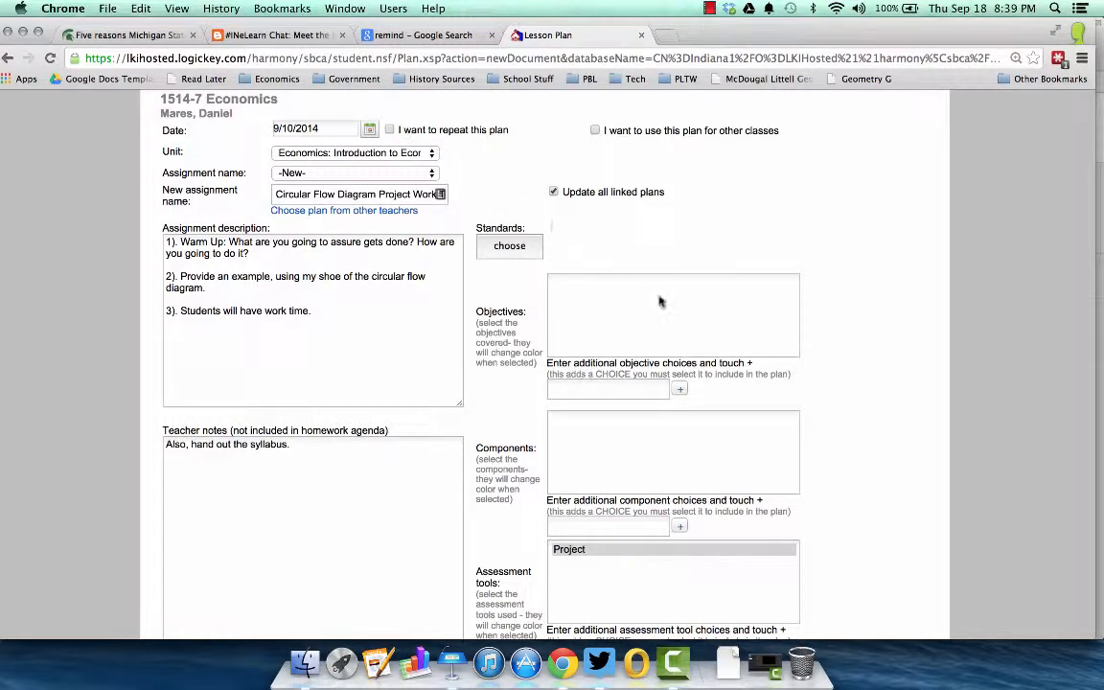
pyautogui.scroll(-1, 650, 323)
pyautogui.scroll(-3, 650, 323)
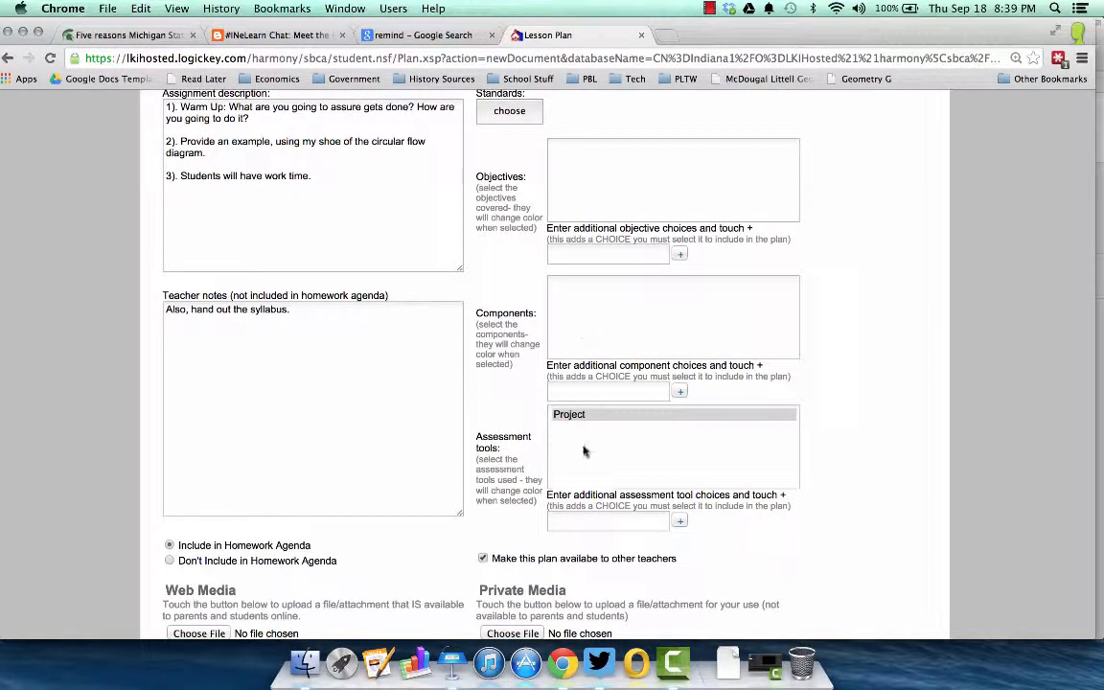
pyautogui.scroll(-2, 527, 406)
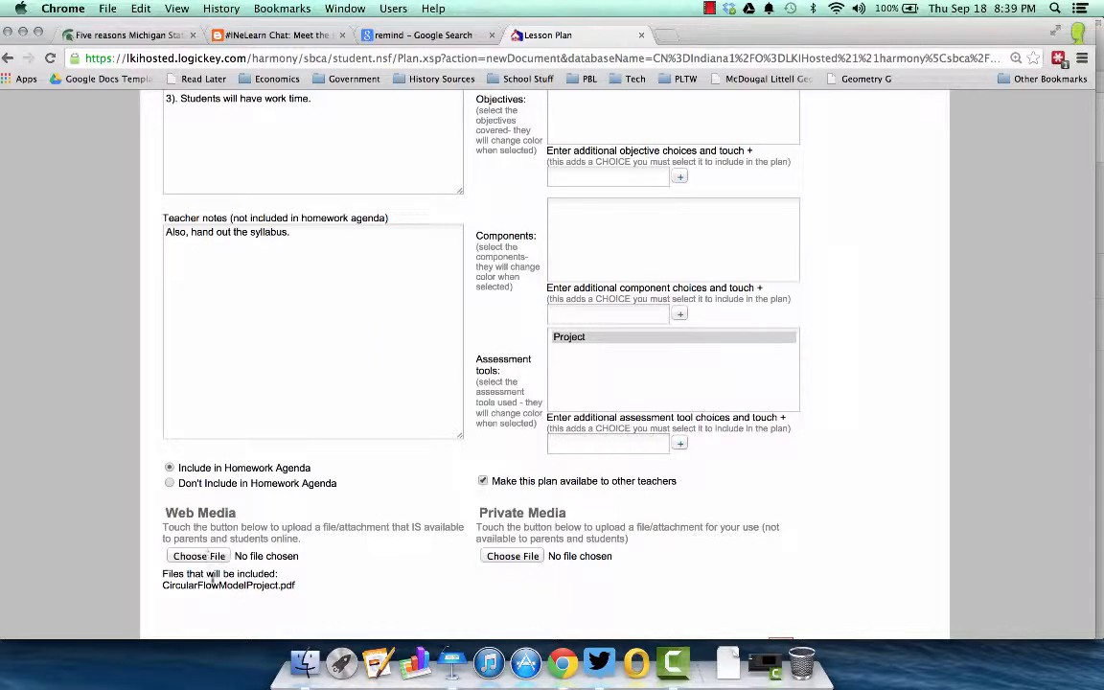
pyautogui.scroll(3, 305, 525)
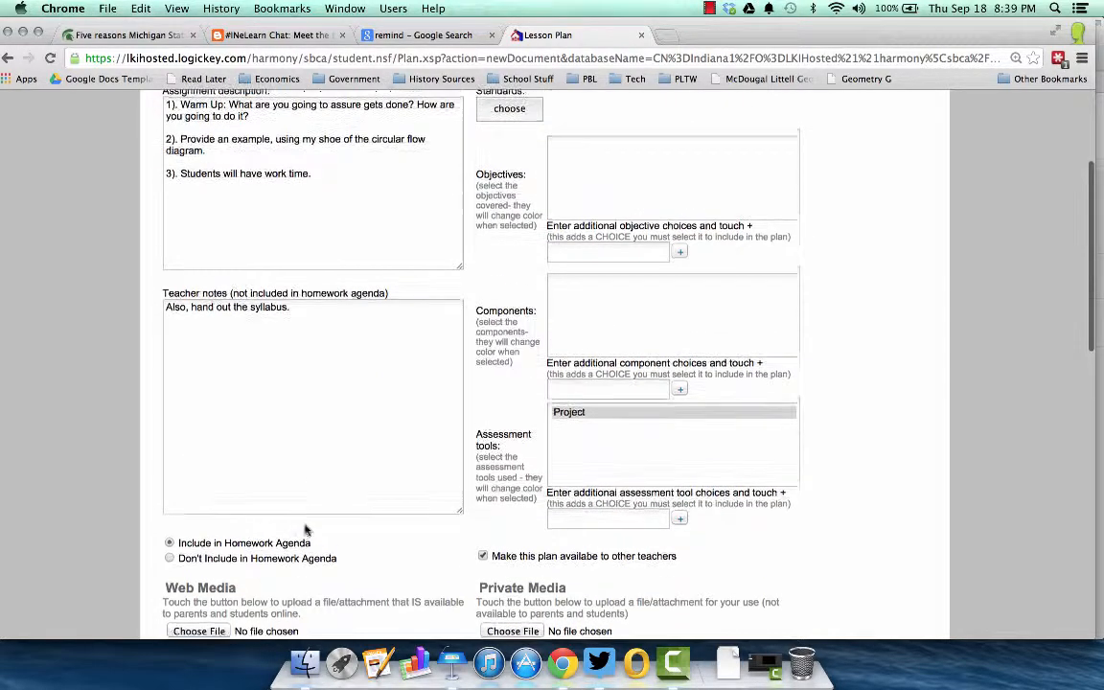
pyautogui.scroll(3, 305, 526)
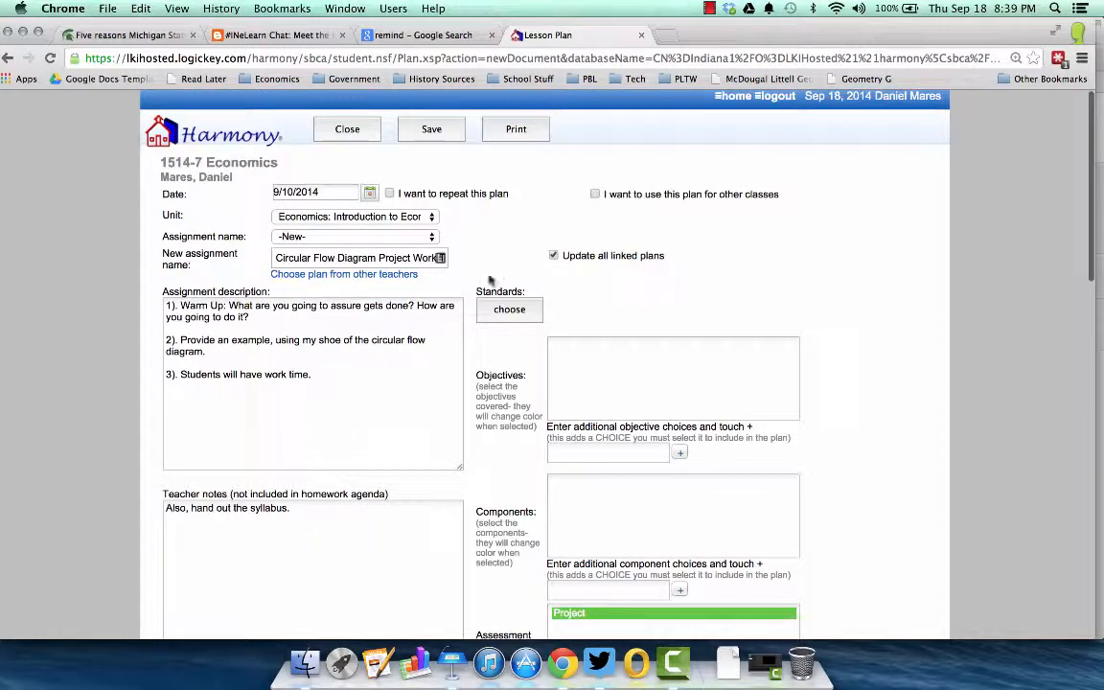
# Repeat the plan every day with start date 9/10/2014 and end date 9/11/2014.
pyautogui.click(433, 195)
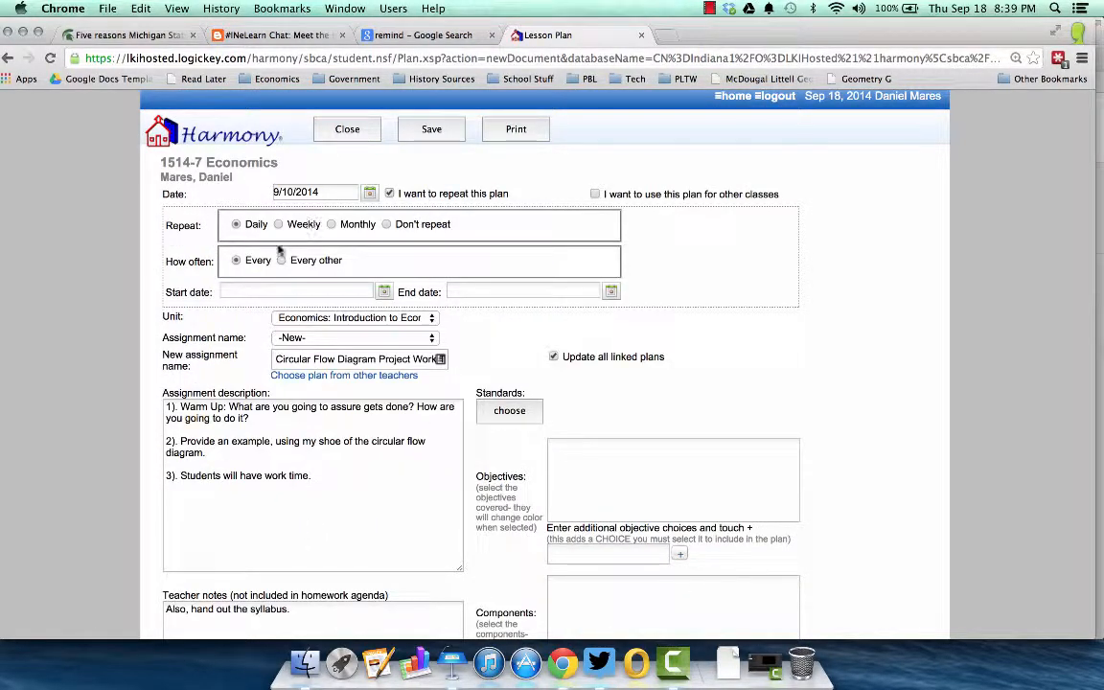
pyautogui.click(331, 292)
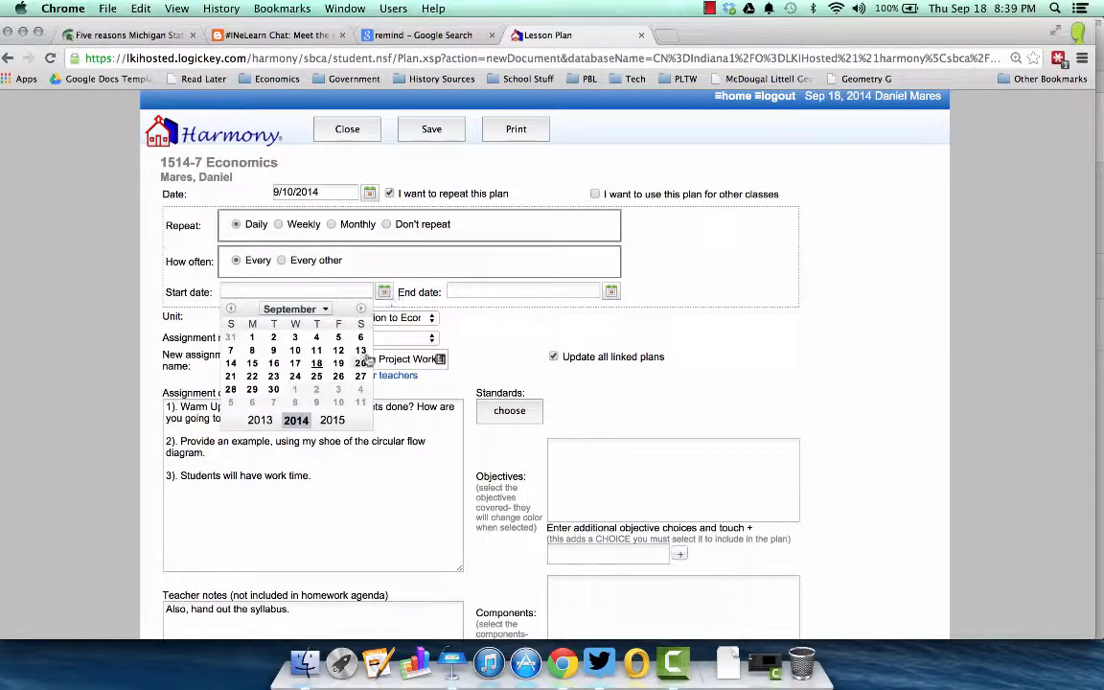
pyautogui.click(295, 350)
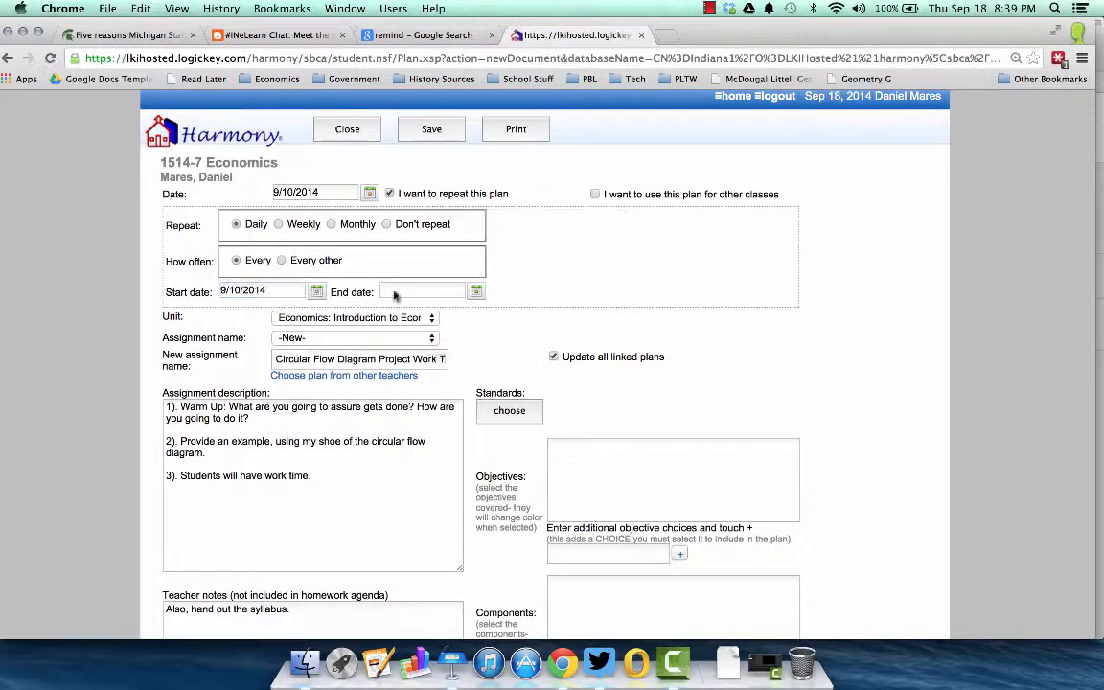
pyautogui.click(477, 290)
pyautogui.click(458, 350)
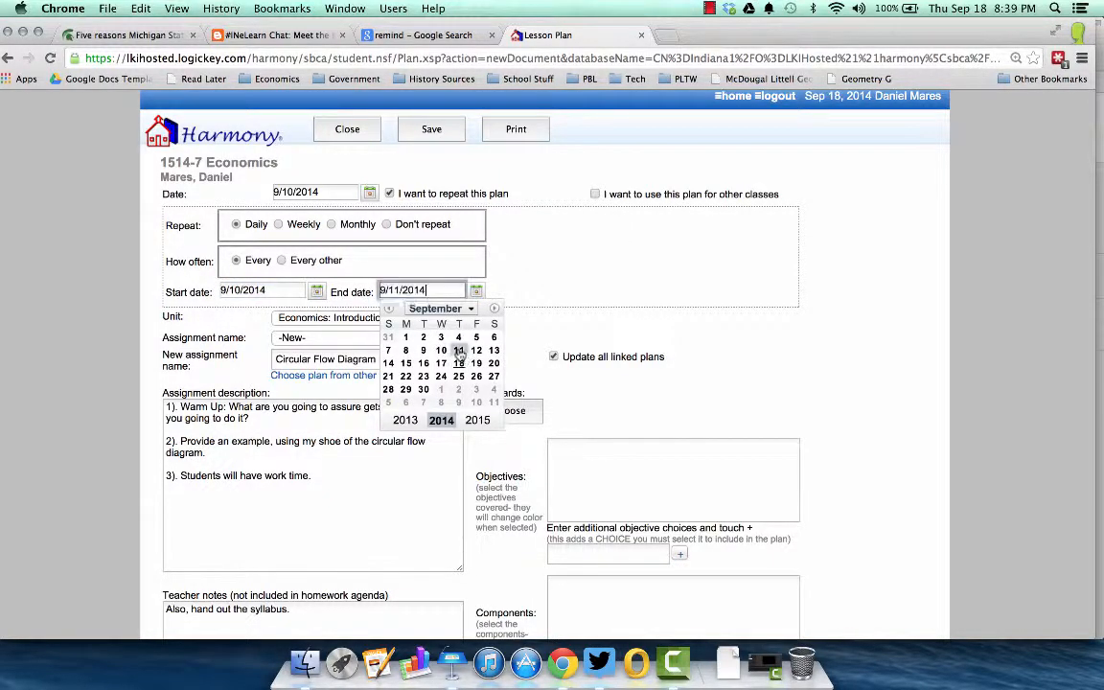
# Start a fourth item, "4).", after a blank line in the assignment description.
pyautogui.scroll(-2, 360, 480)
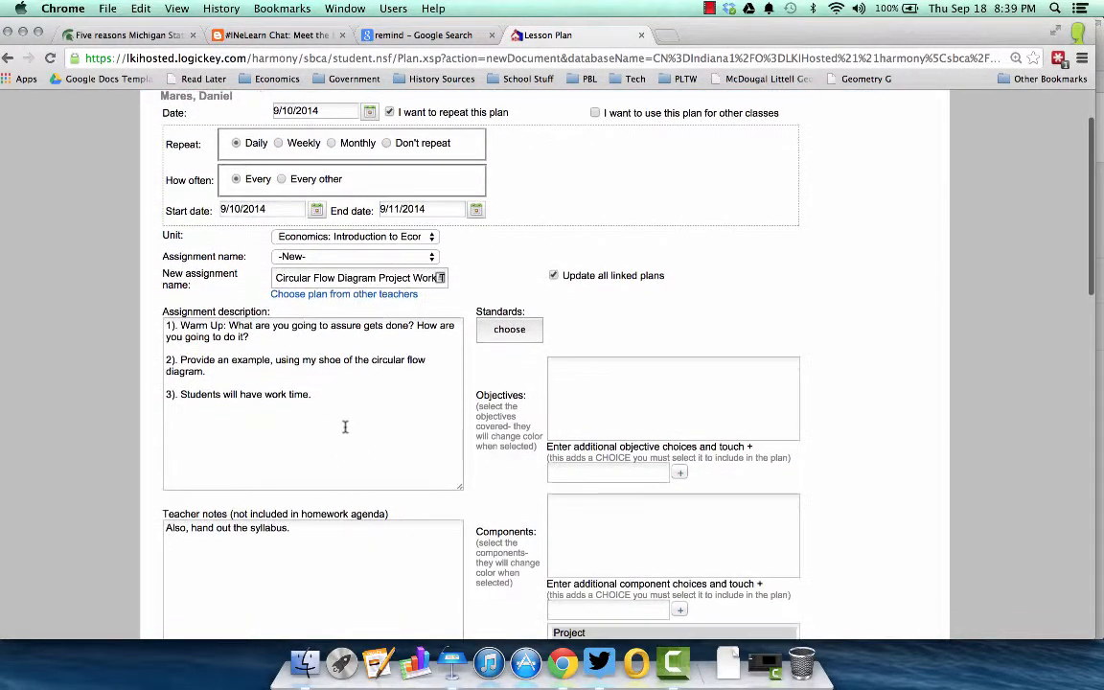
pyautogui.click(329, 397)
pyautogui.press('Return')
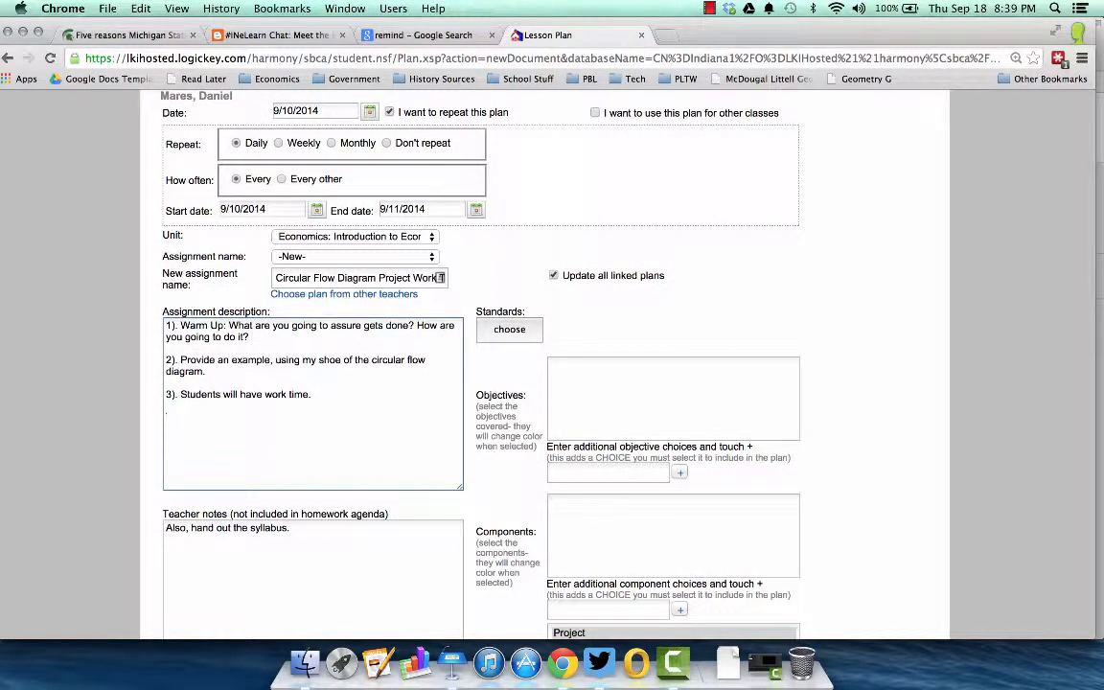
pyautogui.write('4).')
# Turn on using the plan for other classes to view the class options, and turn it off again.
pyautogui.scroll(2, 513, 155)
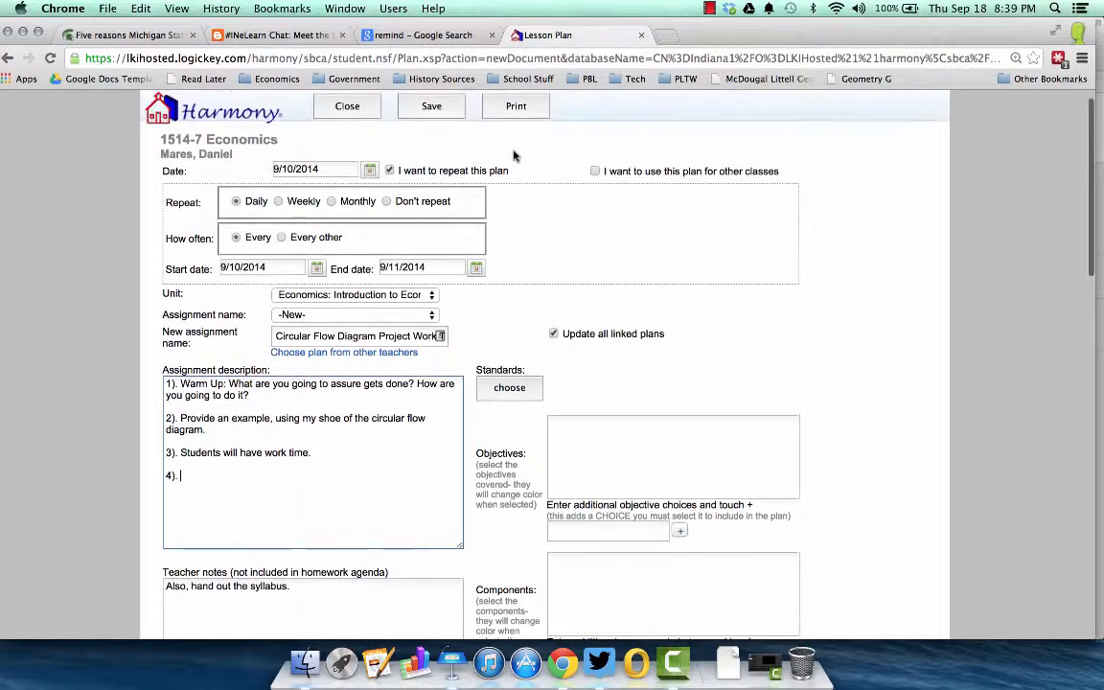
pyautogui.scroll(-1, 587, 251)
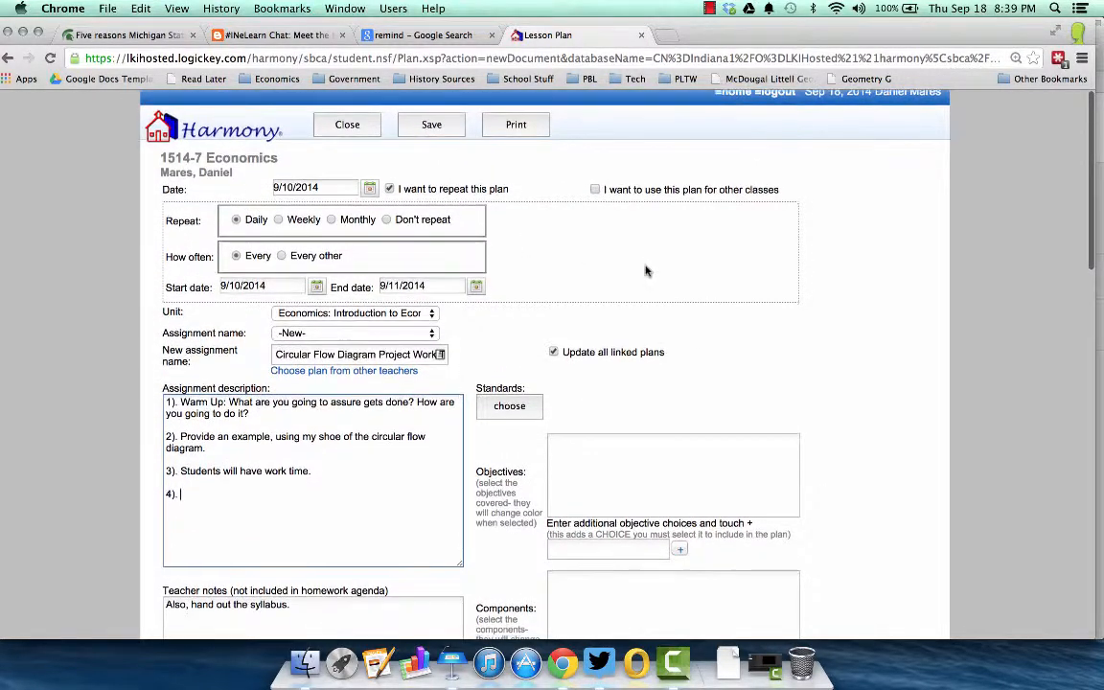
pyautogui.click(596, 181)
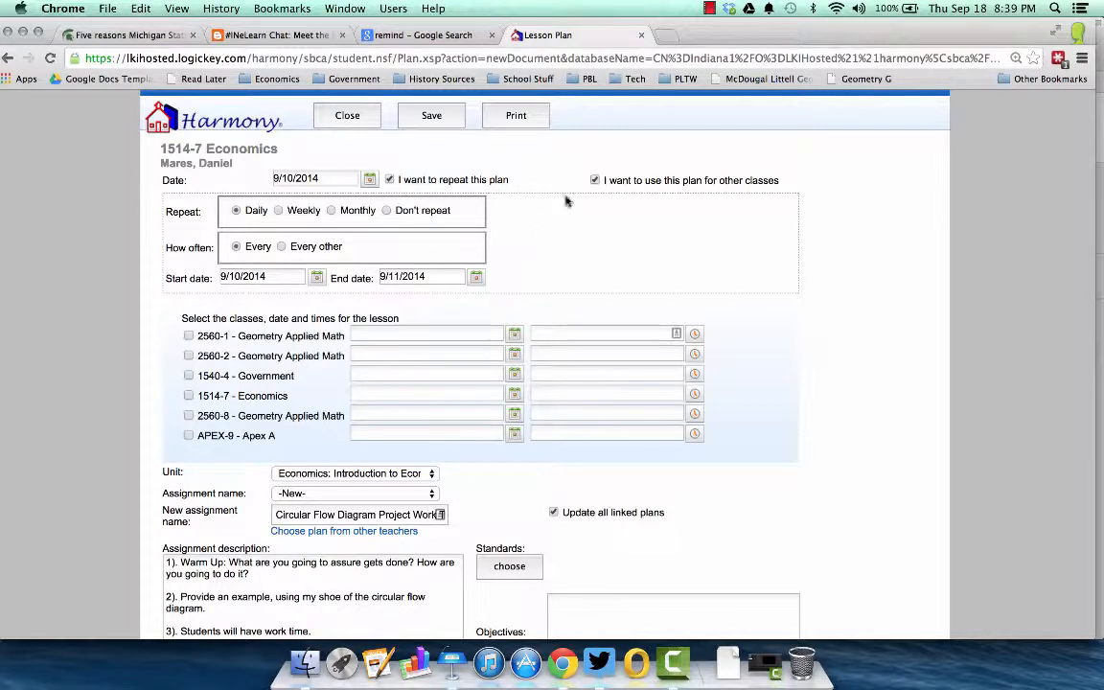
pyautogui.click(595, 181)
# Check the media attachments at the end of the lesson plan and save the plan.
pyautogui.scroll(-10, 596, 182)
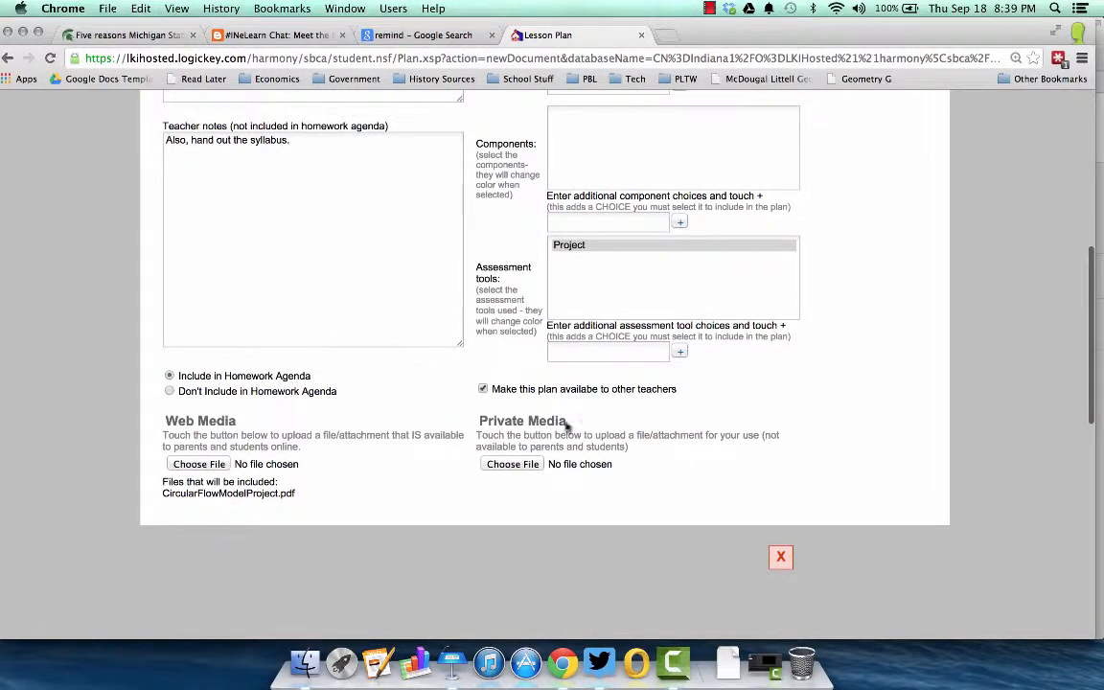
pyautogui.scroll(10, 495, 370)
pyautogui.click(434, 129)
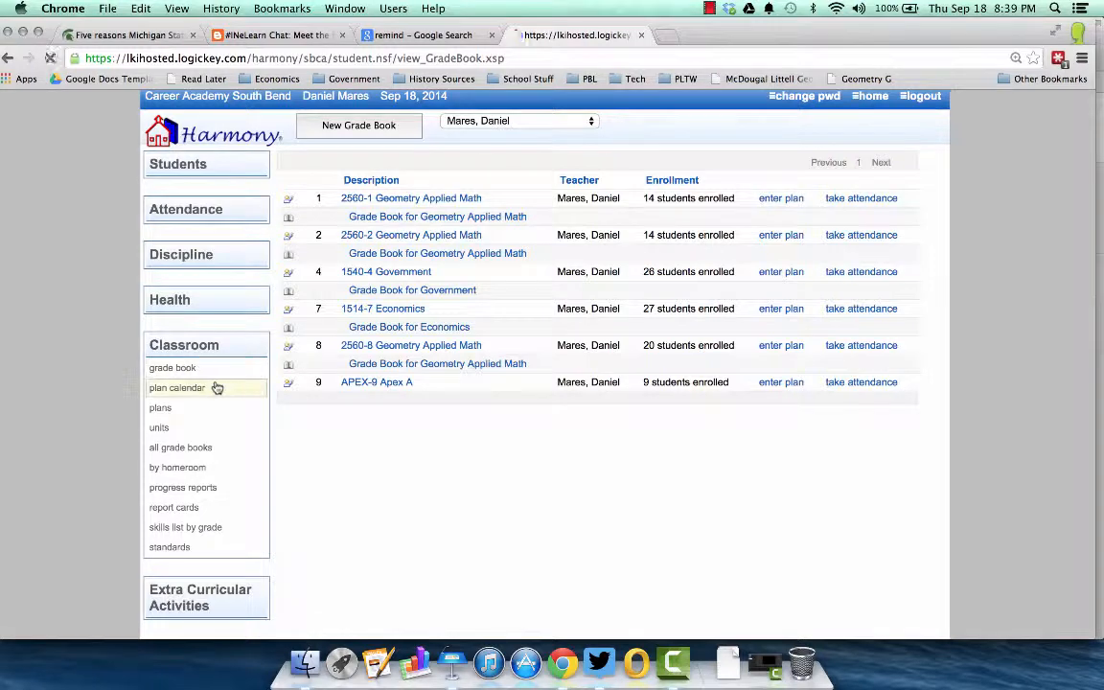
# Open the plan calendar at the week of 09/08 and examine Wednesday 09/10 for the 1514-7 "Circular Flow Diagram Project Work Time" plan.
pyautogui.click(215, 387)
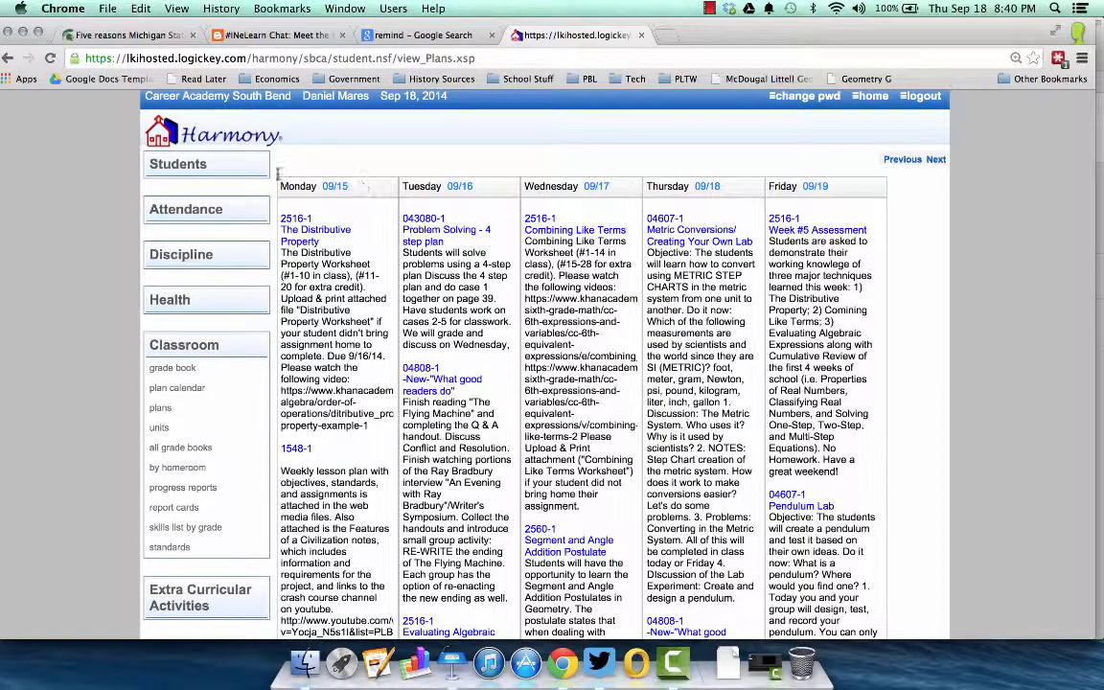
pyautogui.click(903, 160)
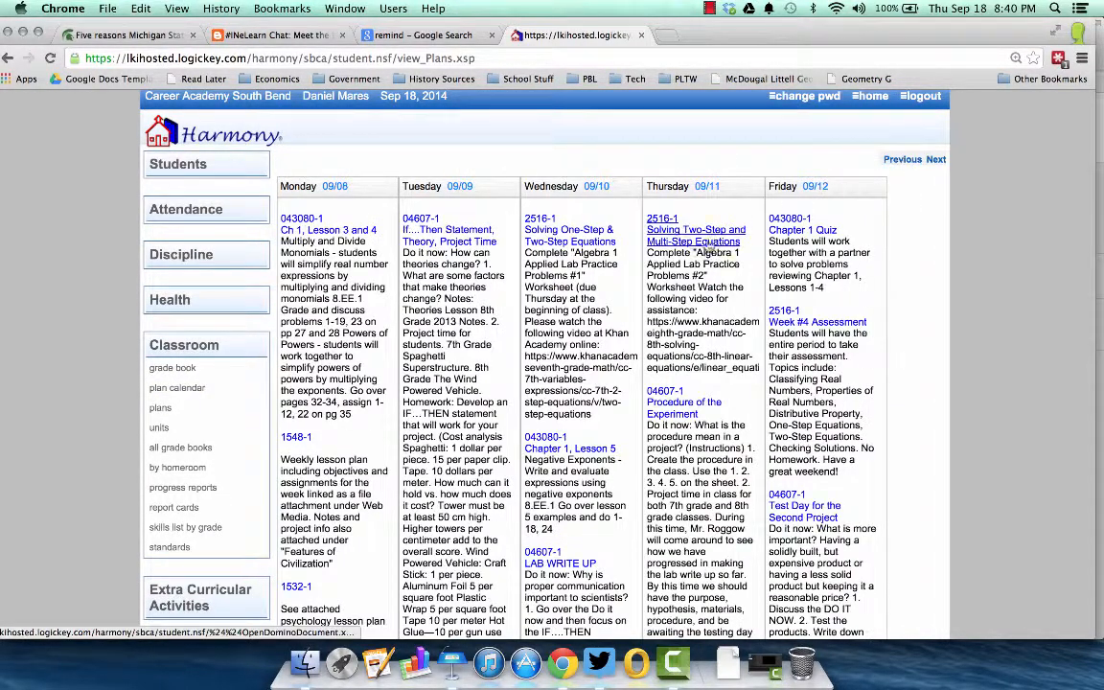
pyautogui.scroll(-2, 639, 334)
pyautogui.scroll(-5, 606, 369)
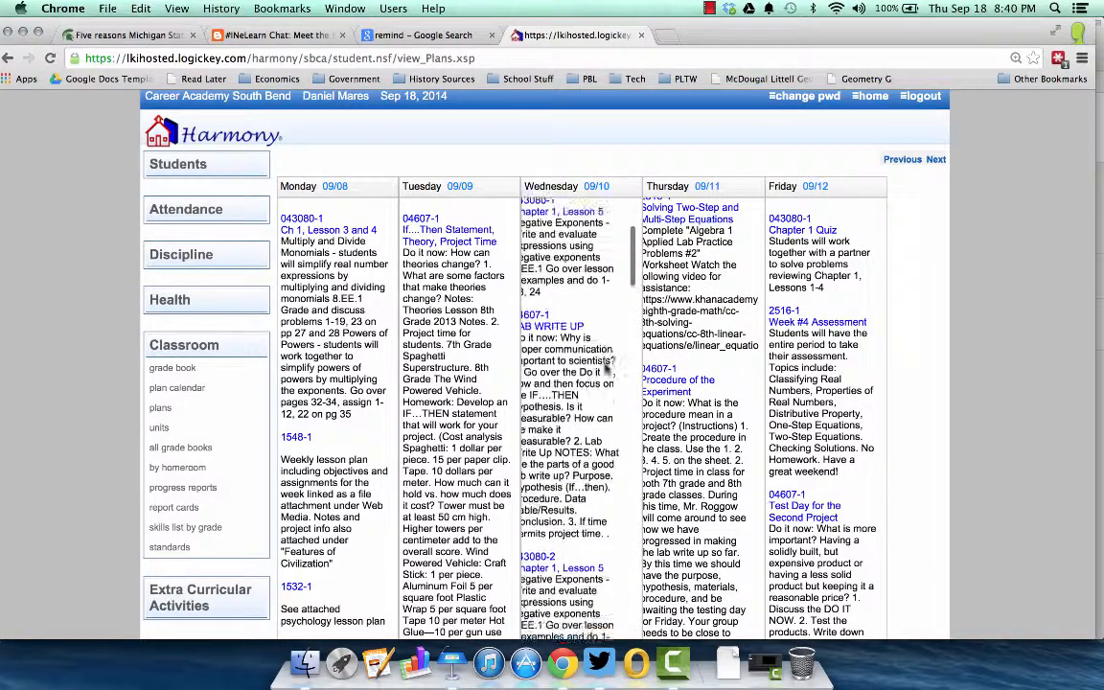
pyautogui.scroll(-10, 606, 362)
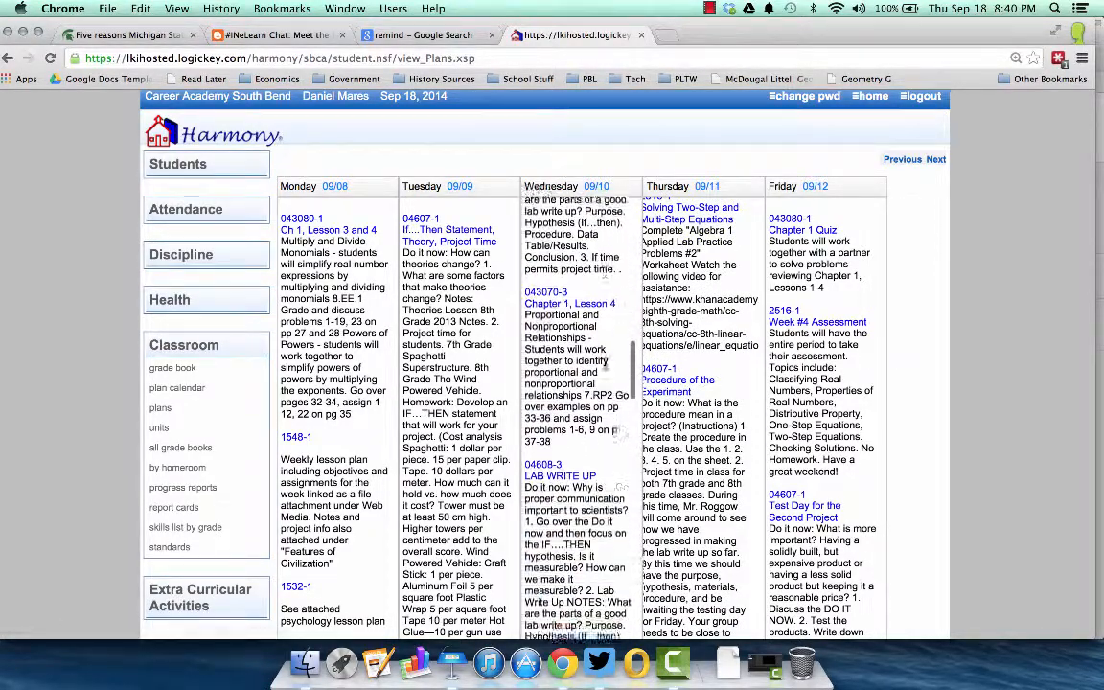
pyautogui.scroll(-6, 605, 369)
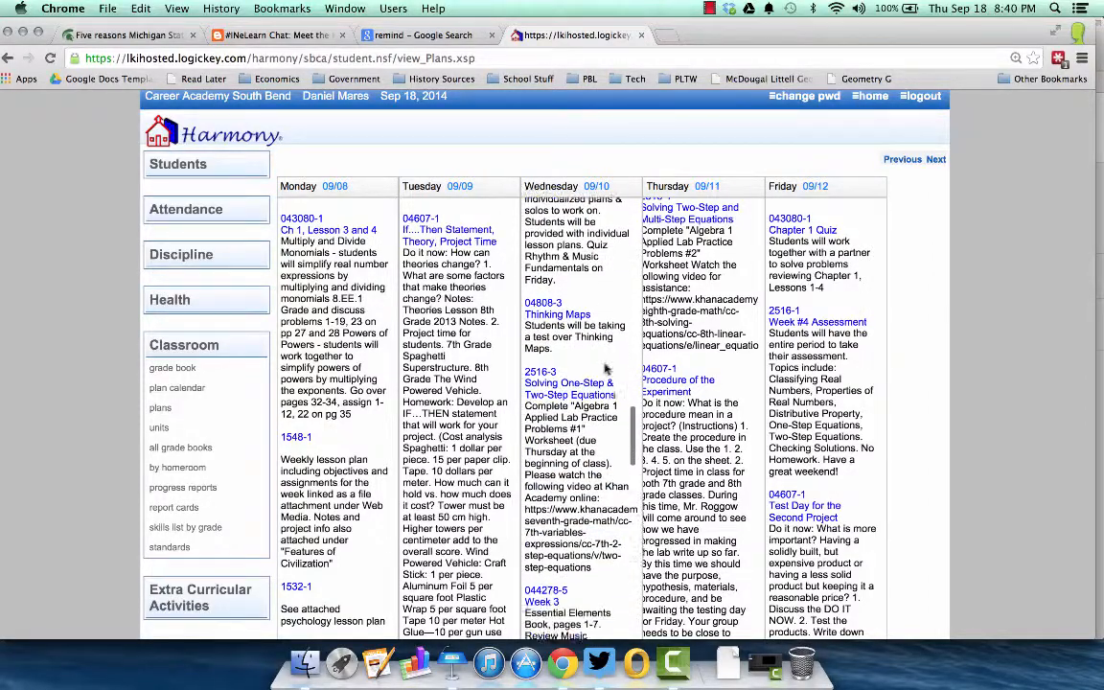
pyautogui.scroll(-7, 605, 368)
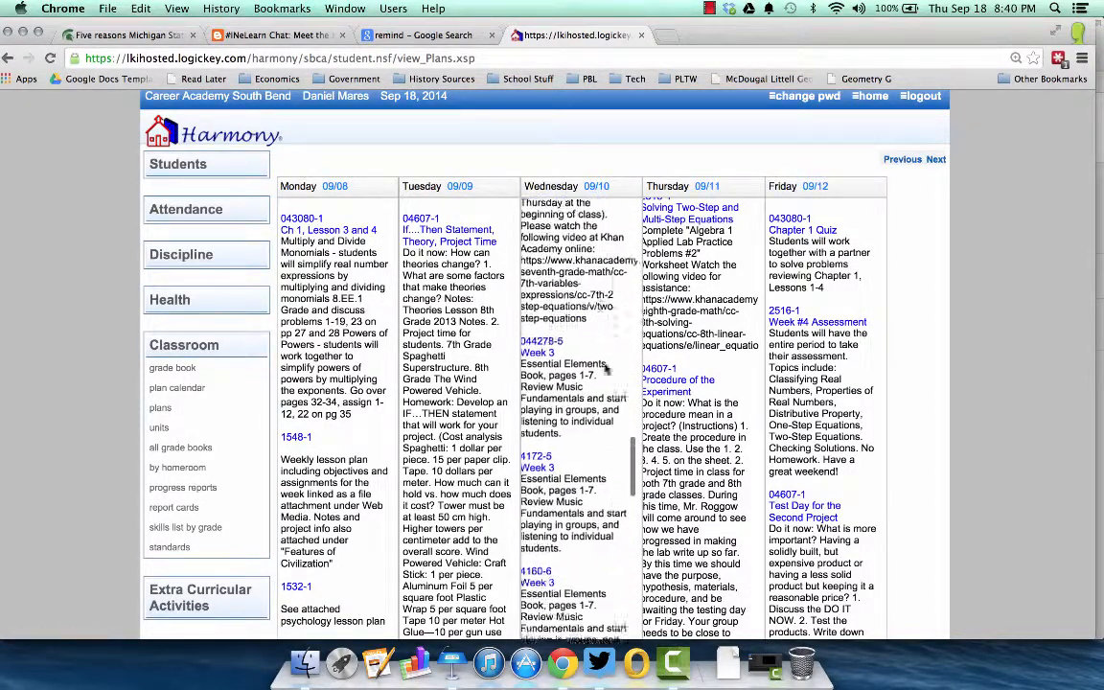
pyautogui.scroll(-10, 606, 368)
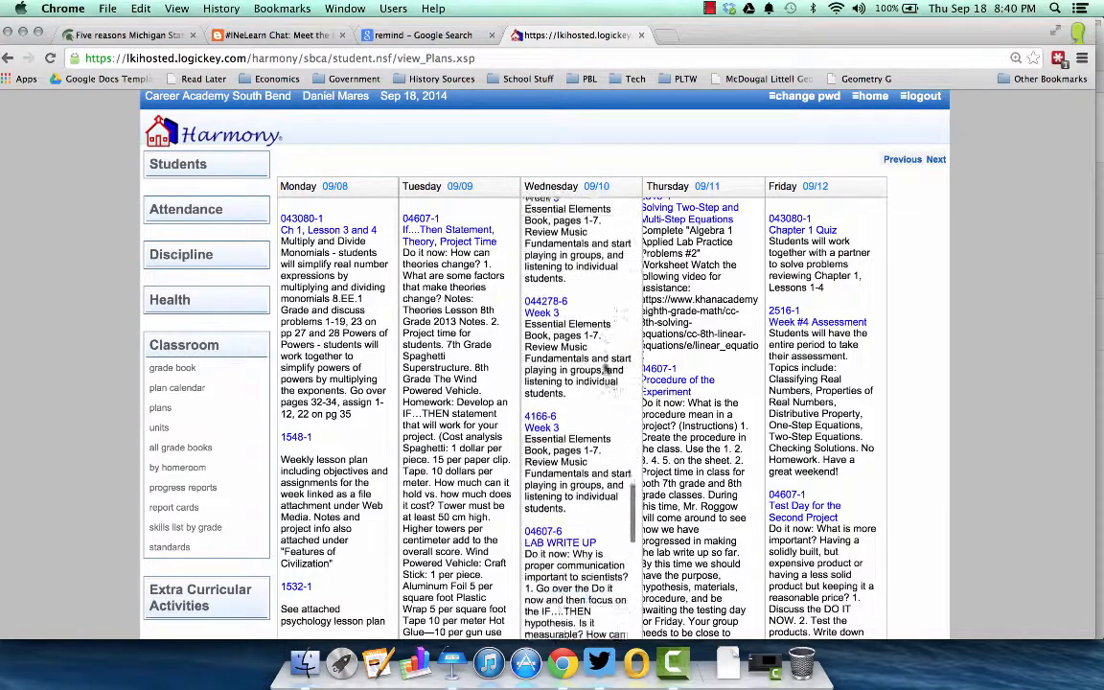
pyautogui.scroll(-10, 607, 369)
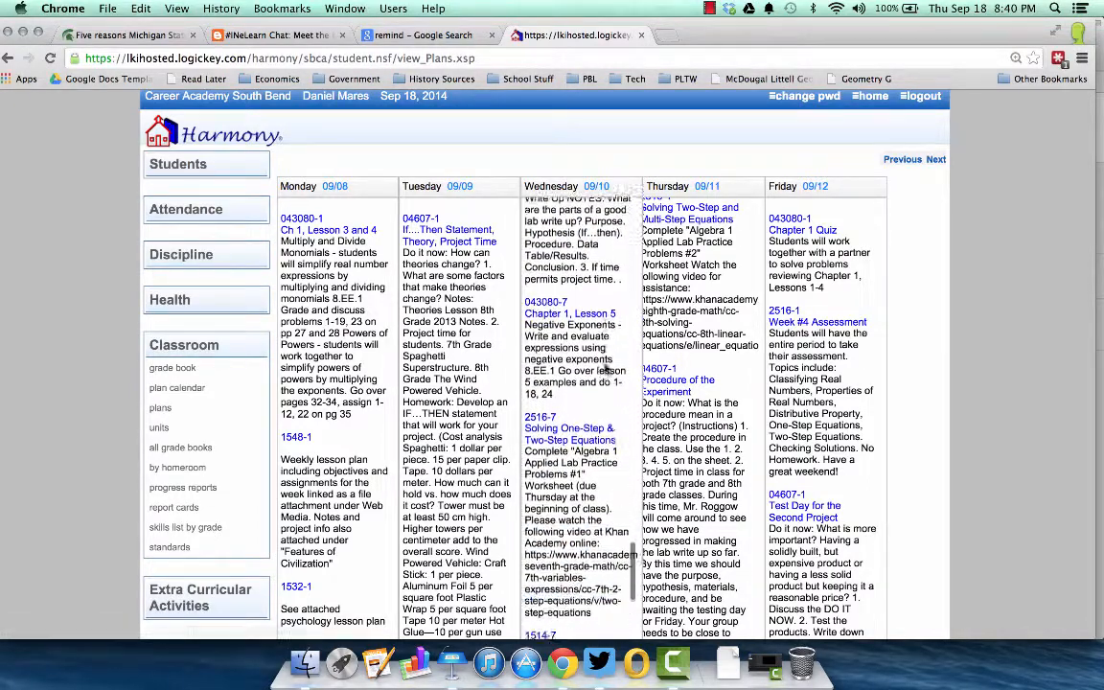
pyautogui.scroll(-7, 607, 369)
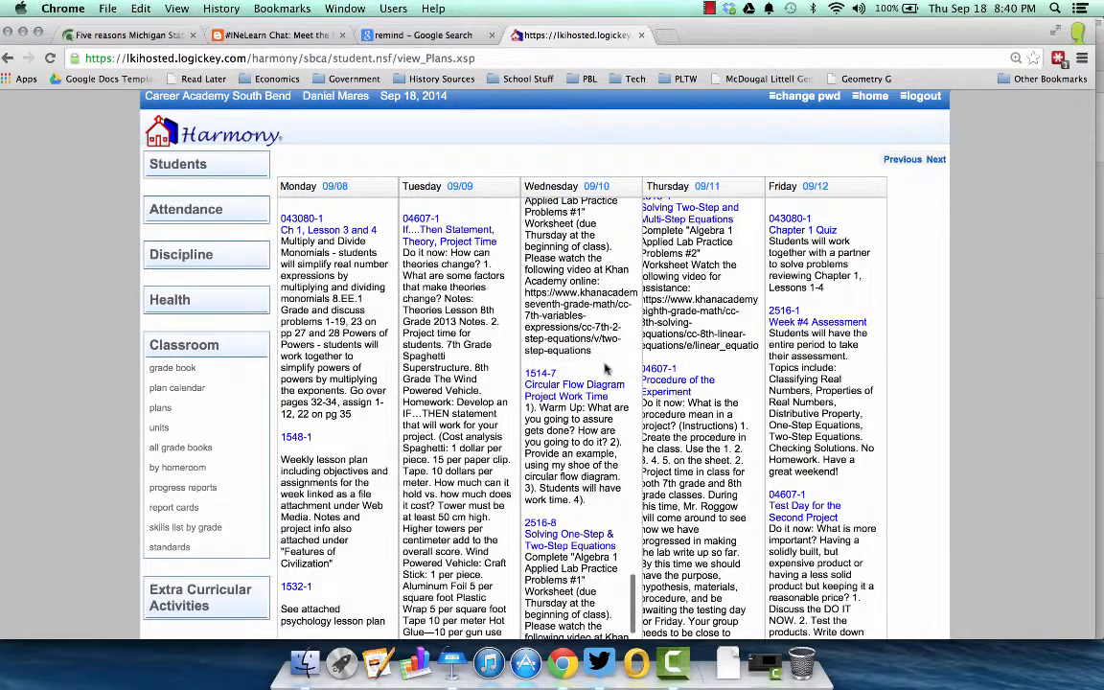
pyautogui.moveTo(543, 410); pyautogui.dragTo(595, 499)
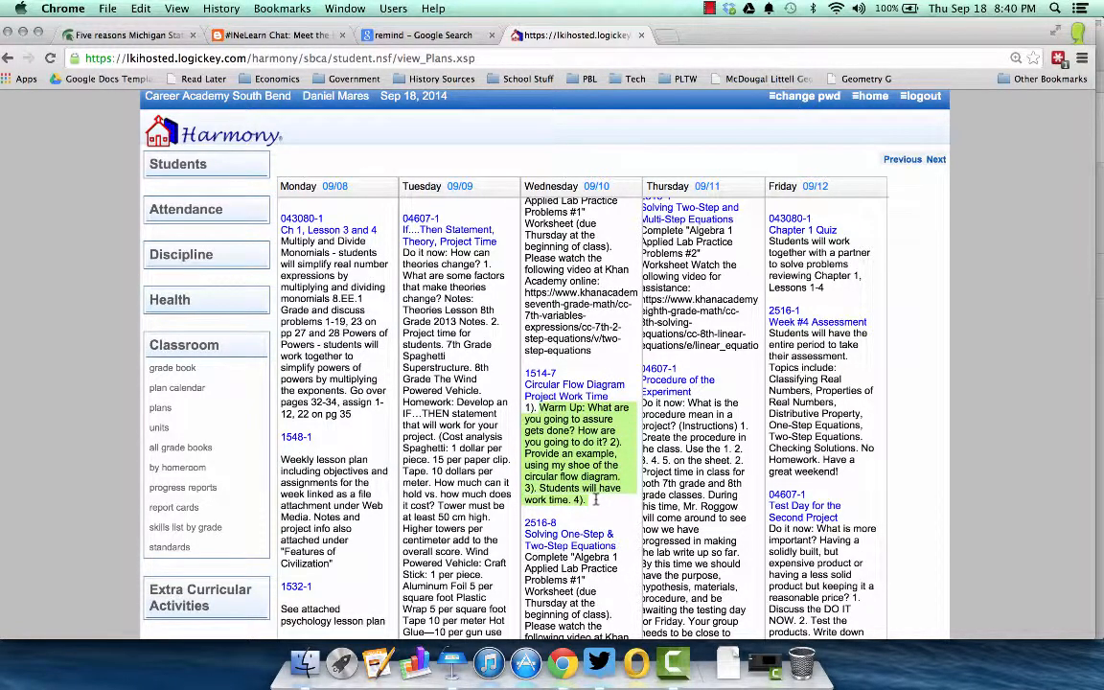
pyautogui.scroll(1, 686, 360)
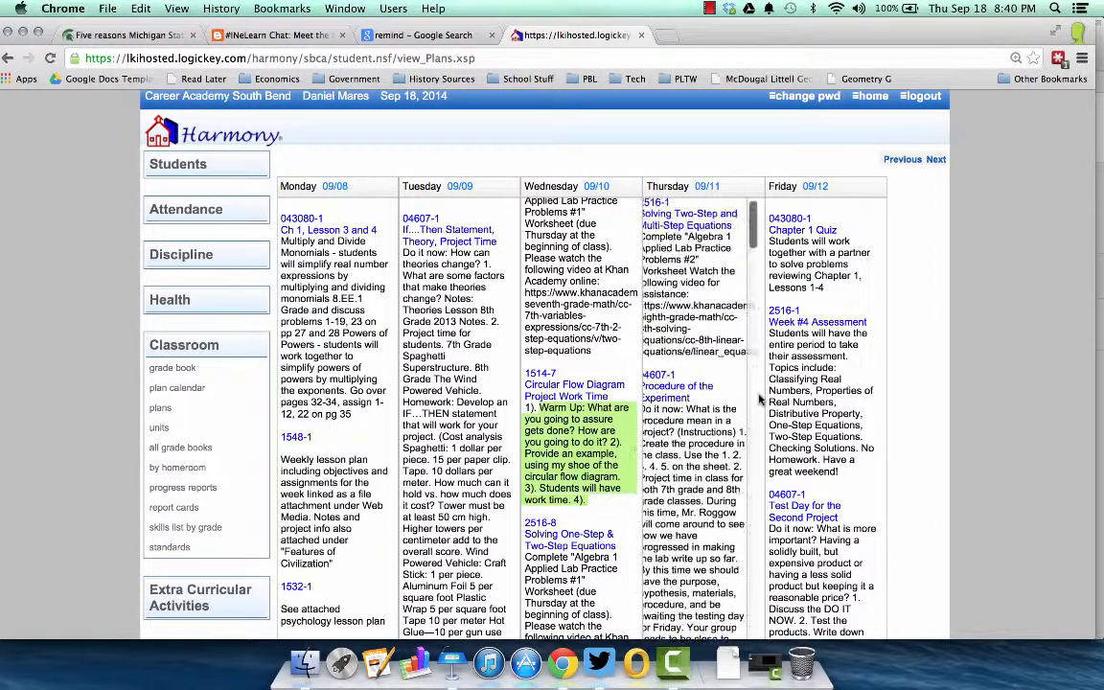
# Return to the grade book list of classes.
pyautogui.click(174, 373)
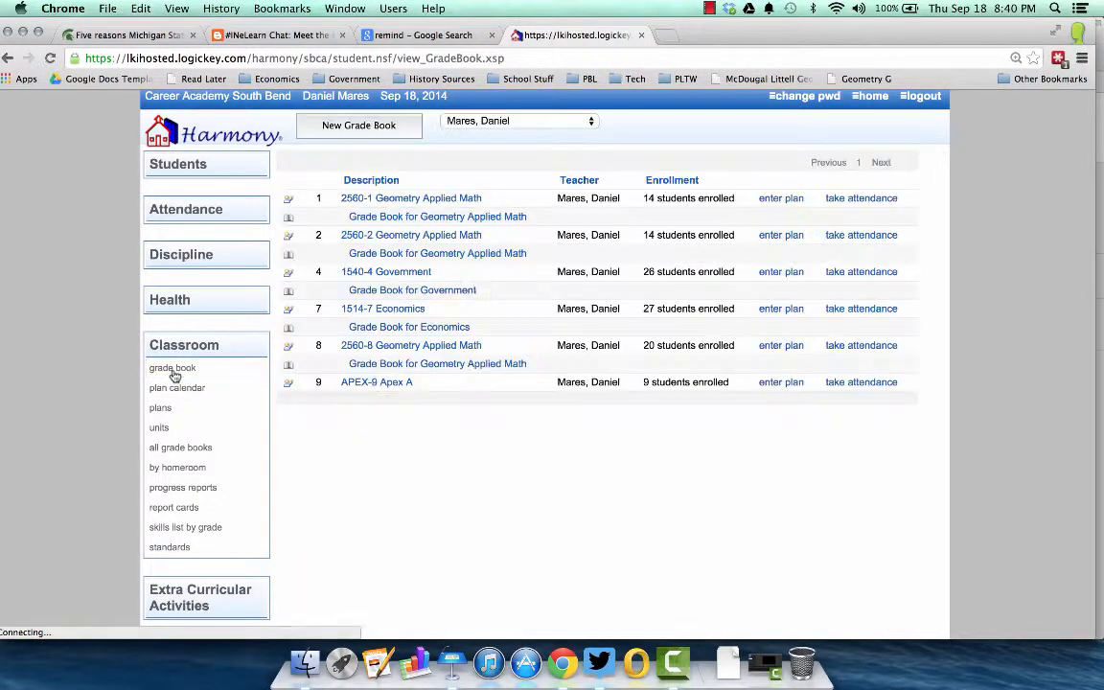